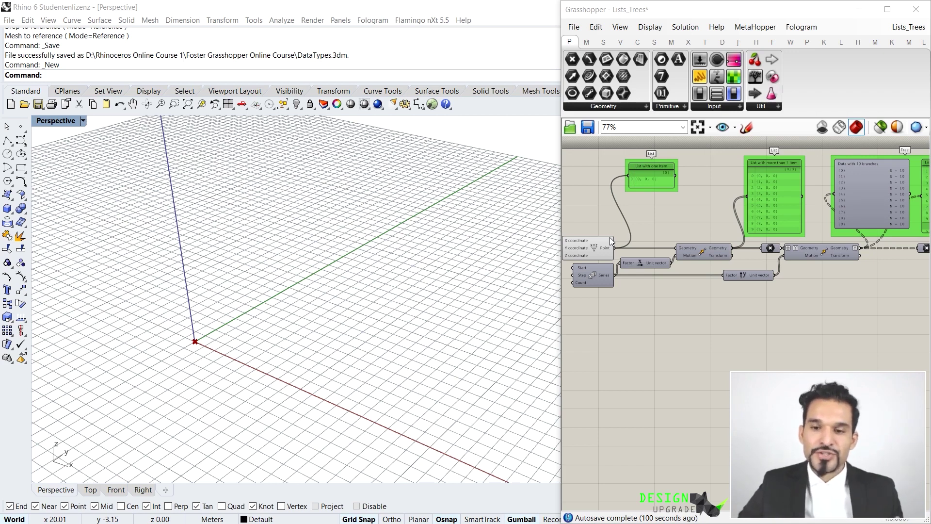
- Examine the Construct Point component, its one-item list panel and the wire connecting them
scroll(602, 245, up, 4)
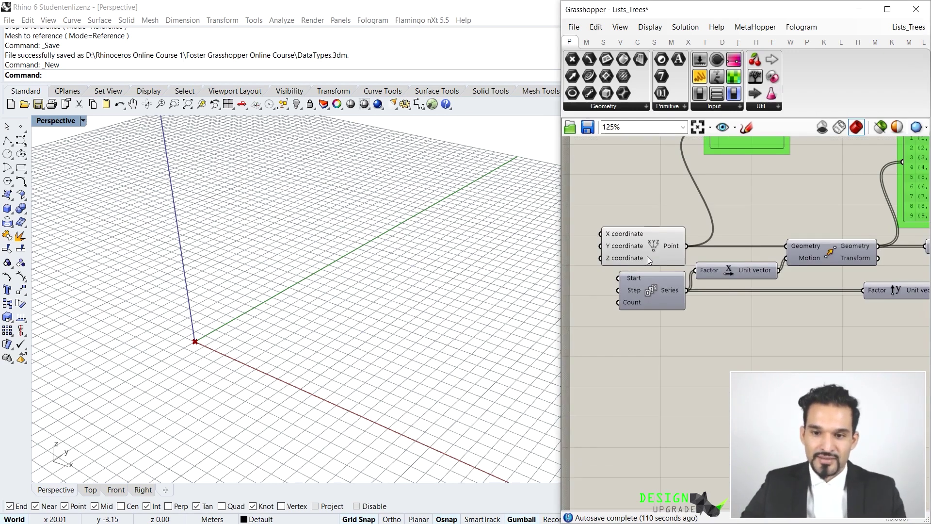
drag(657, 245, 656, 237)
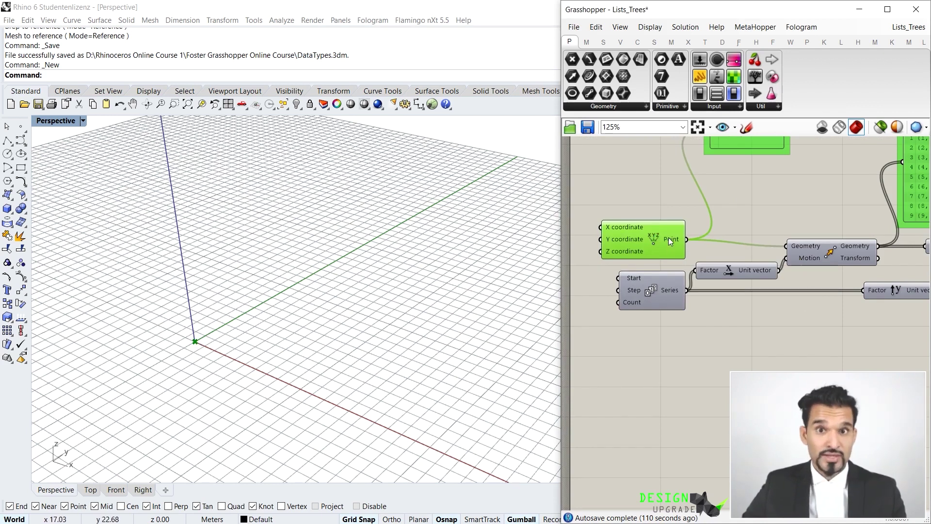
right_drag(667, 243, 647, 283)
scroll(694, 225, up, 1)
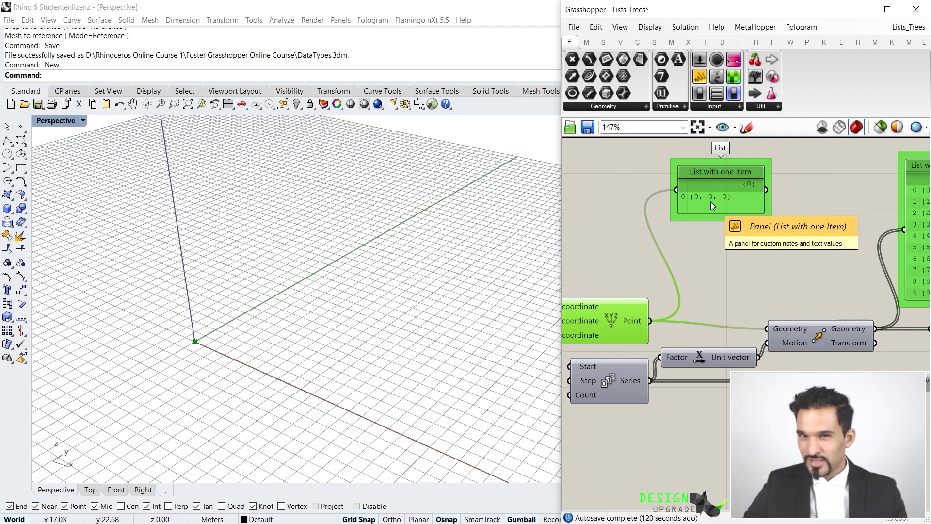
click(715, 279)
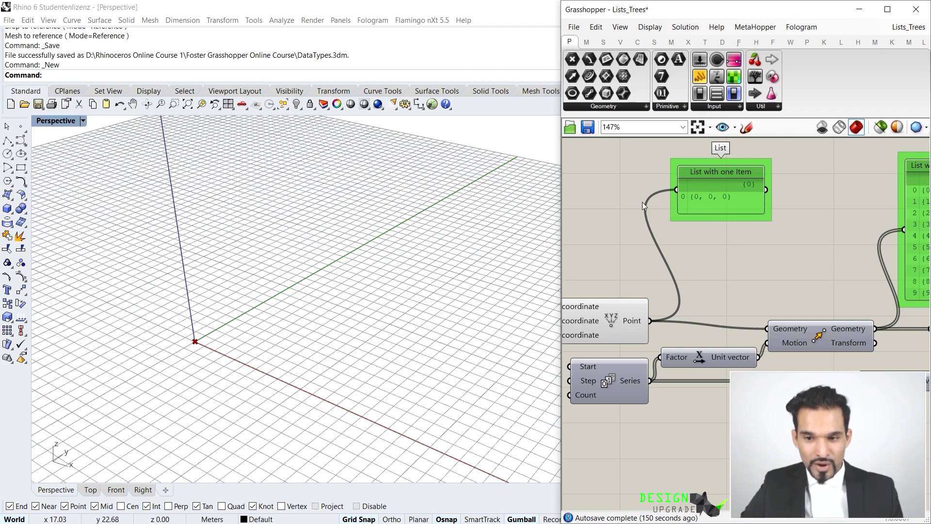
scroll(657, 257, up, 5)
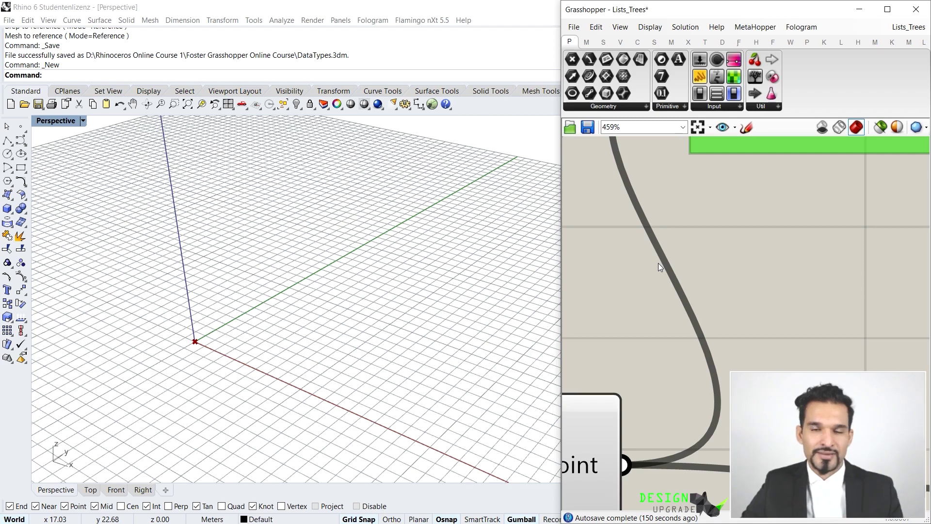
scroll(659, 263, down, 3)
scroll(659, 263, up, 3)
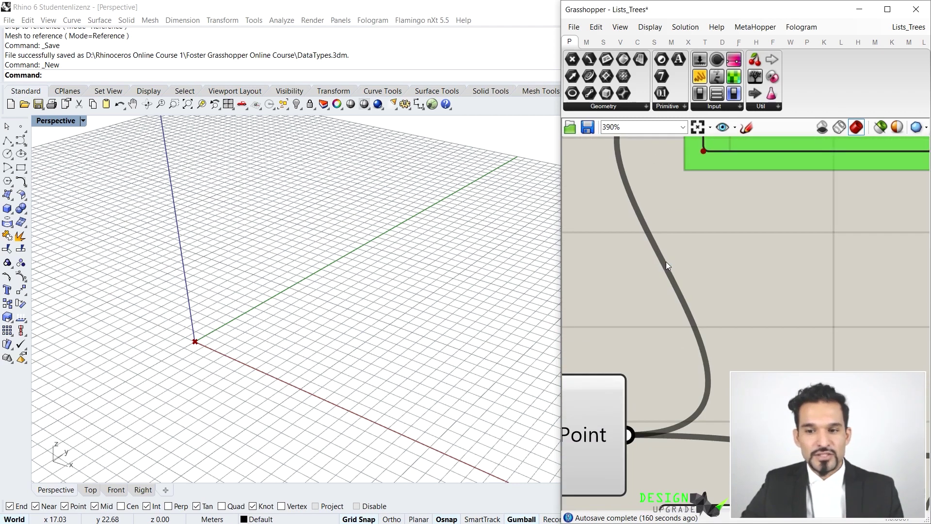
scroll(664, 264, down, 2)
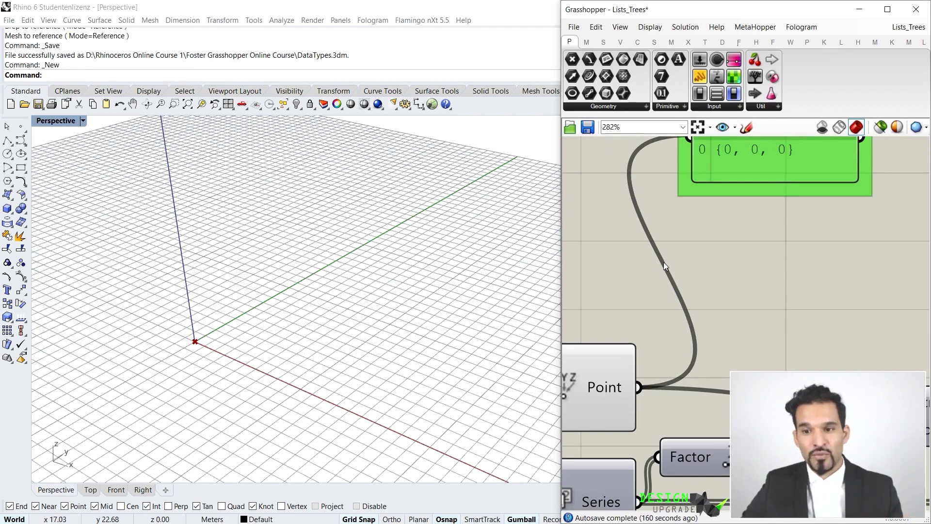
- Turn off the preview of the Construct Point component and turn on the preview of the first Move component
scroll(665, 266, down, 5)
right_drag(794, 271, 708, 289)
click(708, 289)
scroll(673, 288, down, 2)
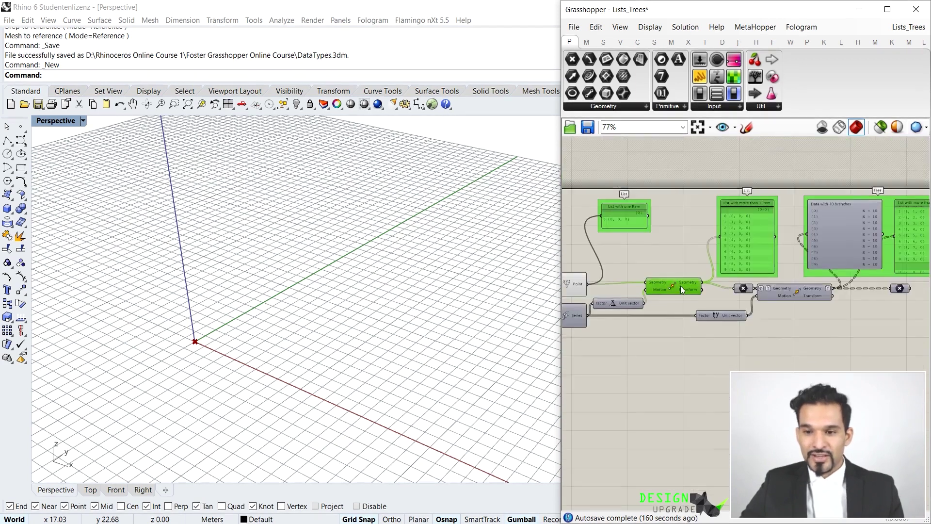
scroll(680, 286, up, 2)
click(621, 287)
click(763, 290)
key(ctrl+q)
click(766, 265)
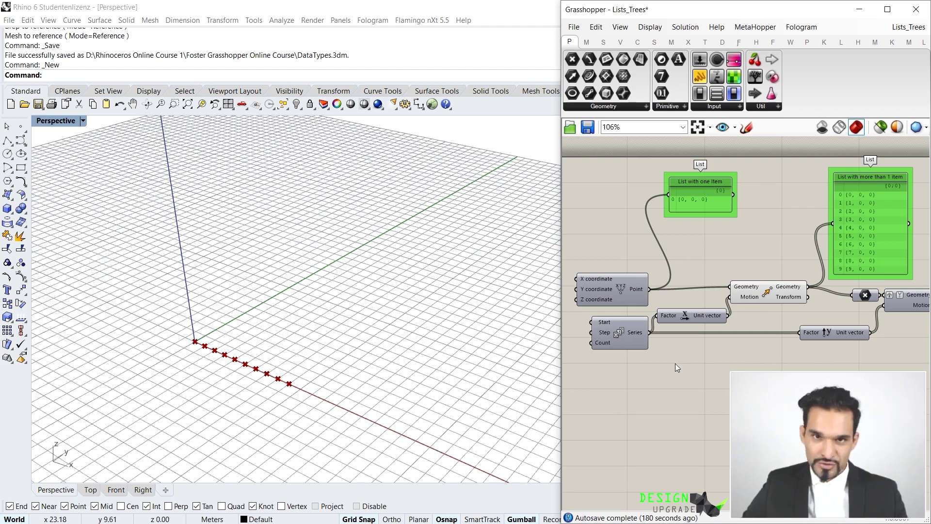
- Examine the first Move component's output, its panel titled List with more than 1 item, and the wire between them
right_drag(785, 319, 650, 285)
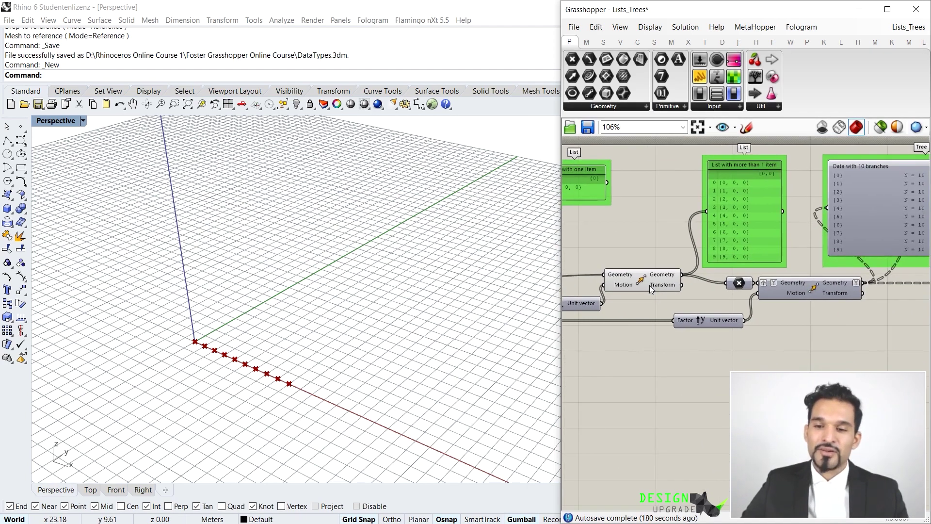
scroll(650, 285, up, 3)
mouse_move(653, 276)
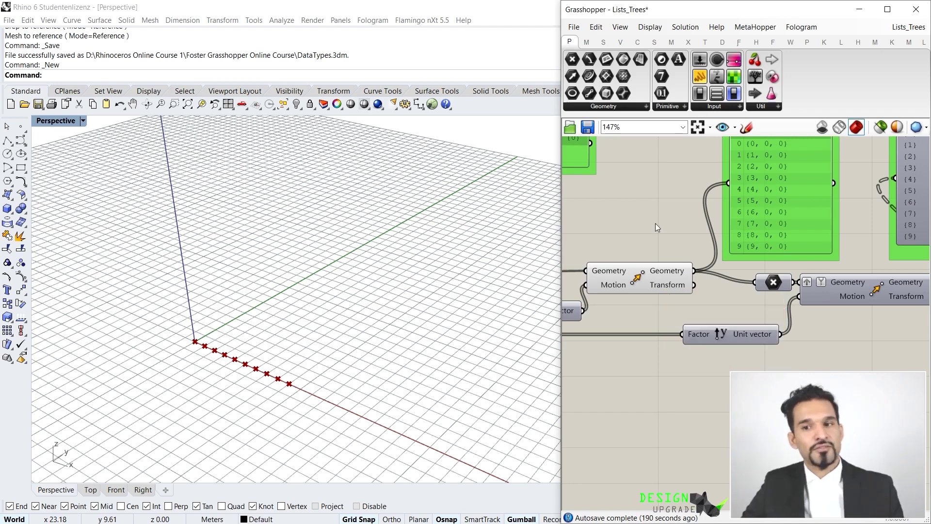
right_drag(717, 243, 650, 286)
scroll(657, 283, down, 2)
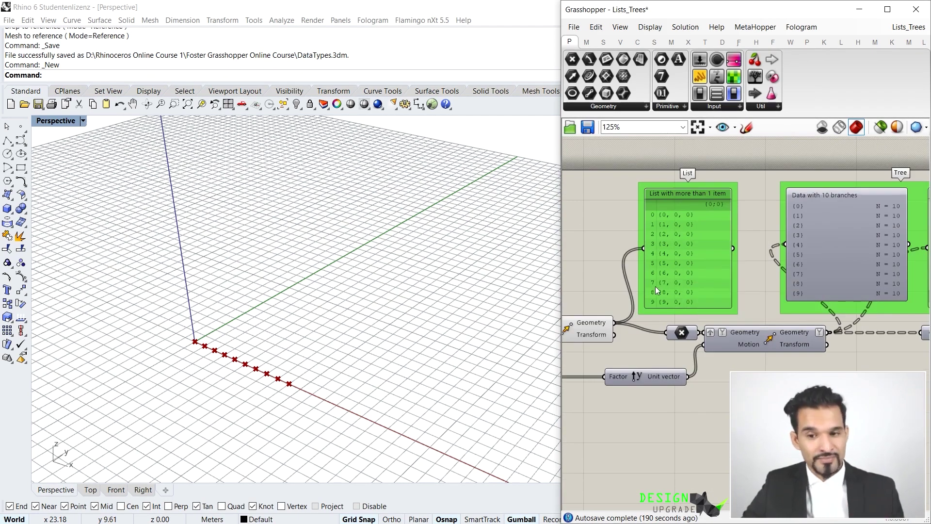
scroll(629, 297, up, 5)
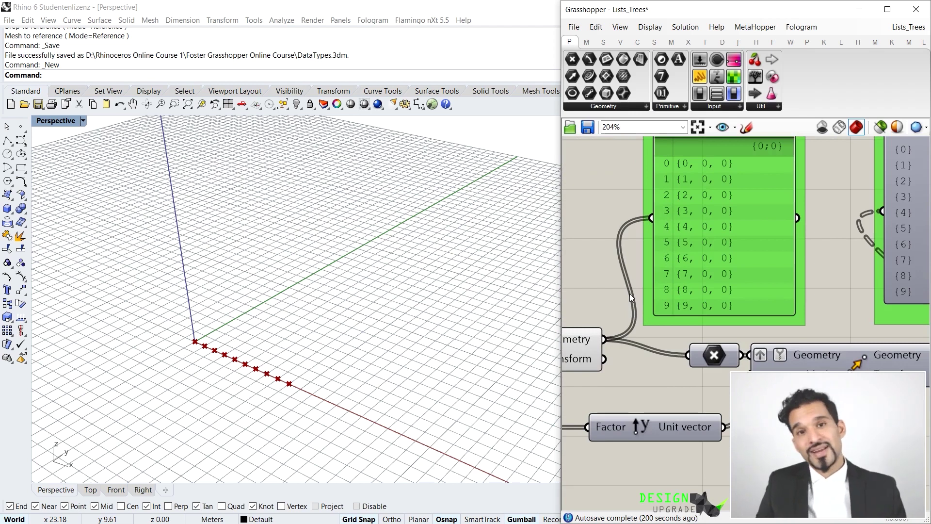
scroll(632, 289, up, 3)
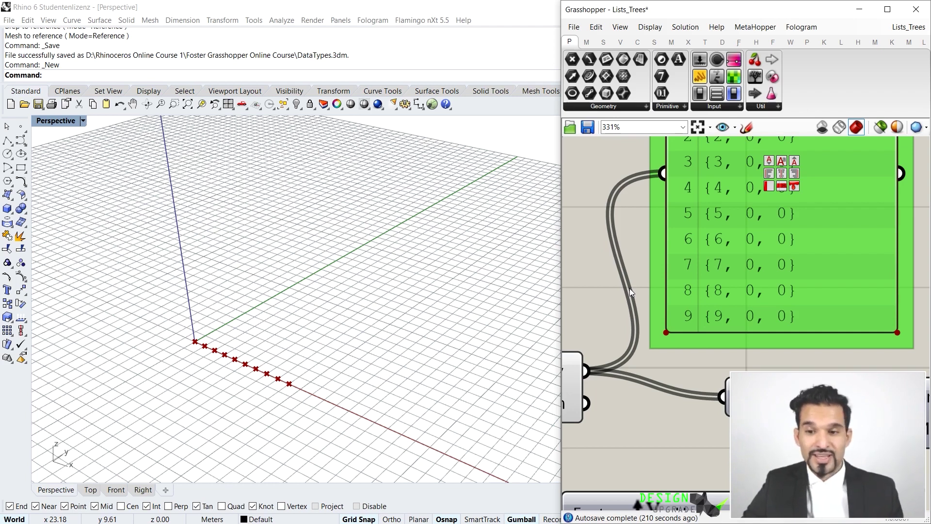
scroll(629, 288, down, 3)
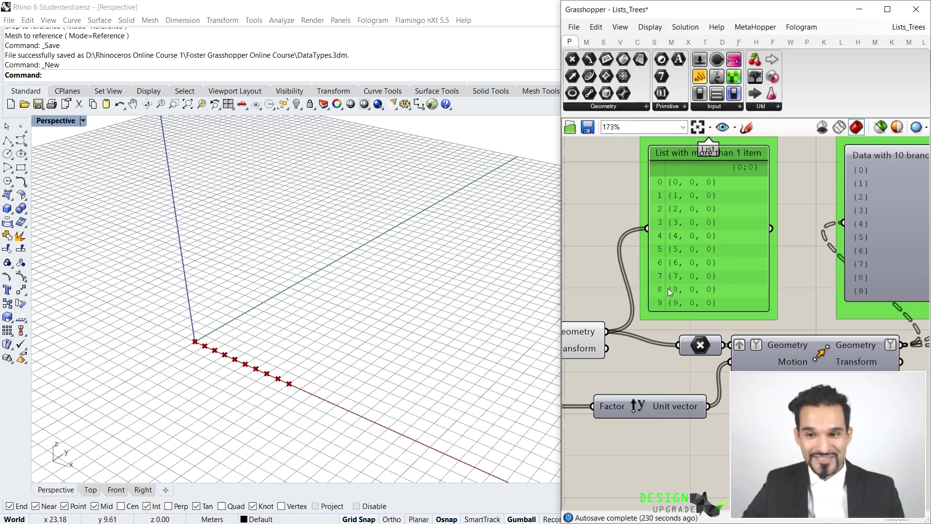
scroll(679, 286, down, 3)
scroll(685, 277, up, 2)
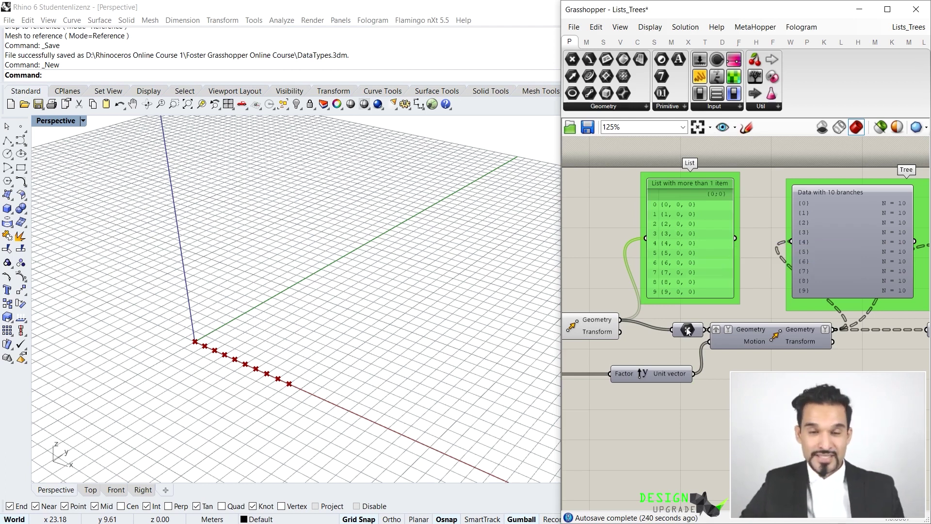
- Place the first Point parameter closer to the first Move component and switch the preview from that Move to the parameter
drag(688, 330, 664, 332)
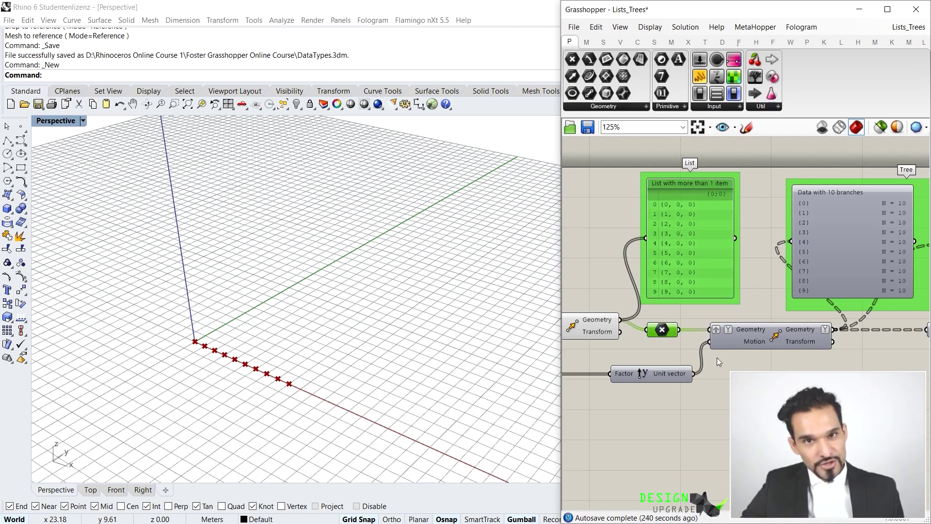
right_drag(717, 357, 632, 346)
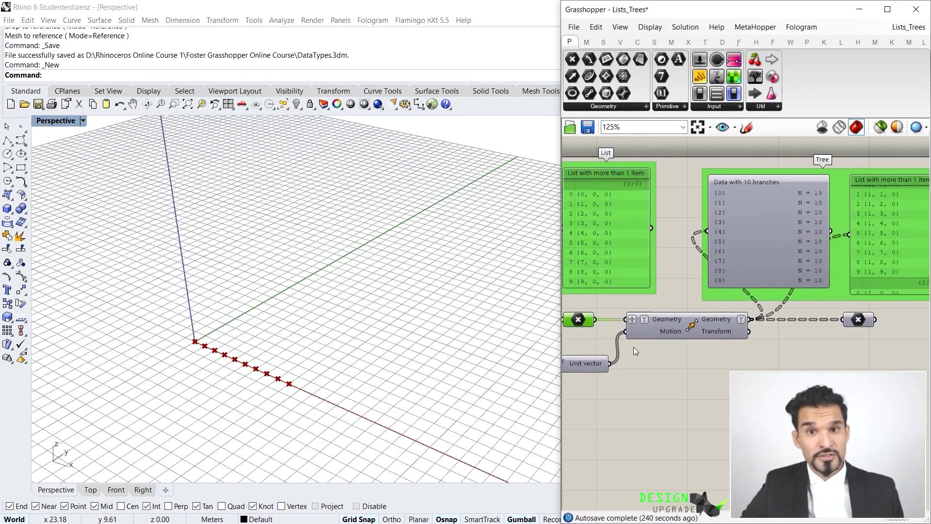
right_drag(769, 341, 686, 336)
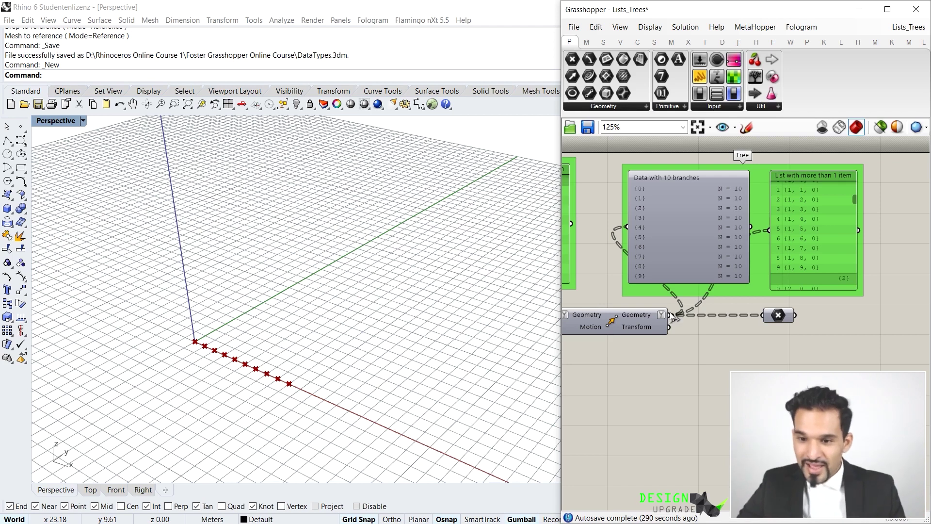
mouse_move(649, 313)
scroll(650, 315, down, 3)
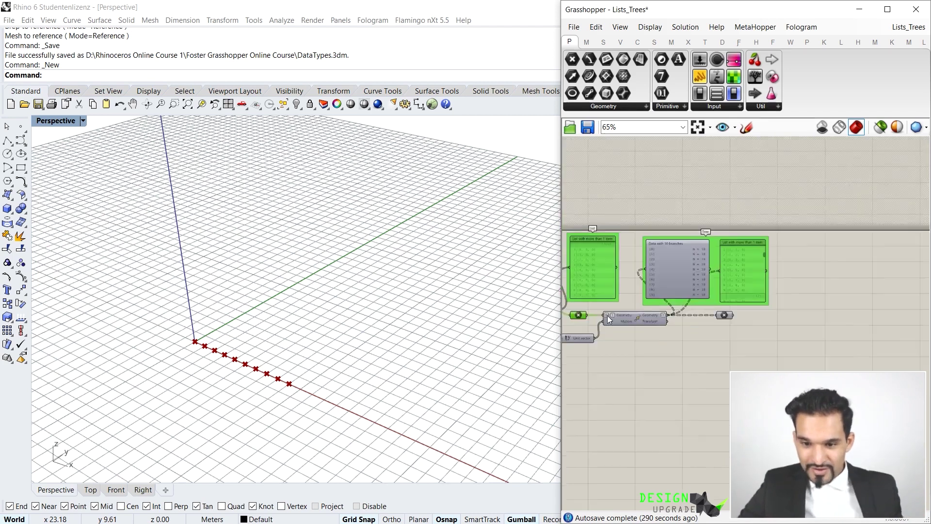
scroll(620, 328, up, 2)
double_click(617, 328)
click(673, 309)
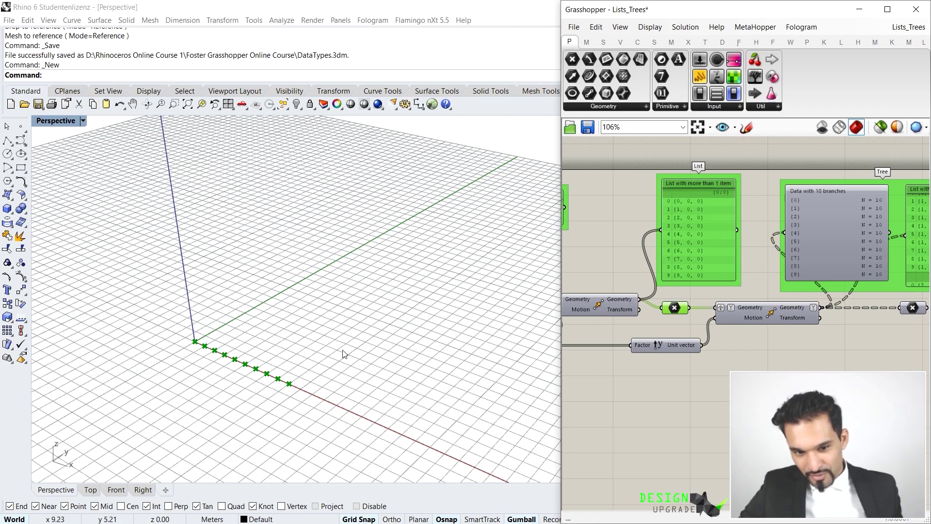
- Turn off the first Point parameter's preview and turn on the preview of the Point parameter after the second Move
right_drag(882, 313, 775, 299)
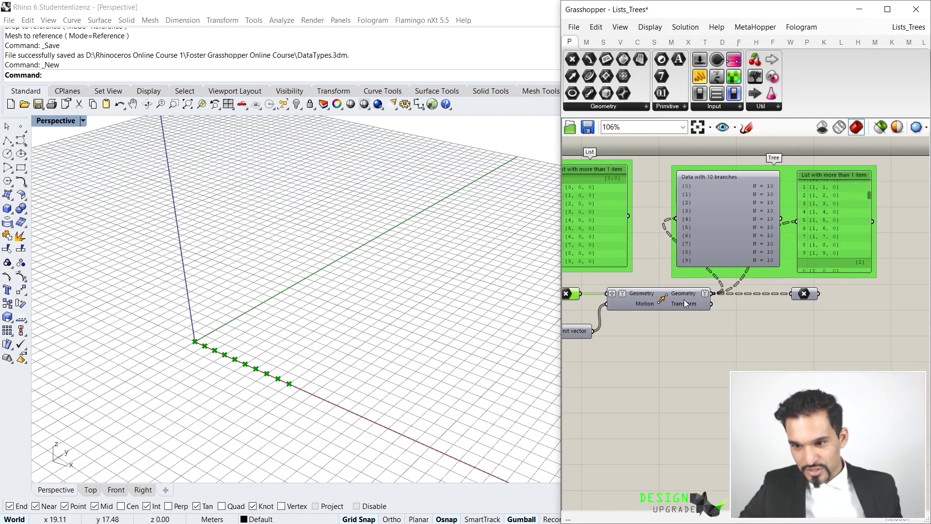
click(804, 294)
right_drag(610, 278, 673, 272)
click(650, 304)
right_drag(839, 314, 728, 309)
click(716, 296)
- Add a Point List component fed by the last Point parameter and hide that parameter's preview
double_click(748, 319)
text(pointlist)
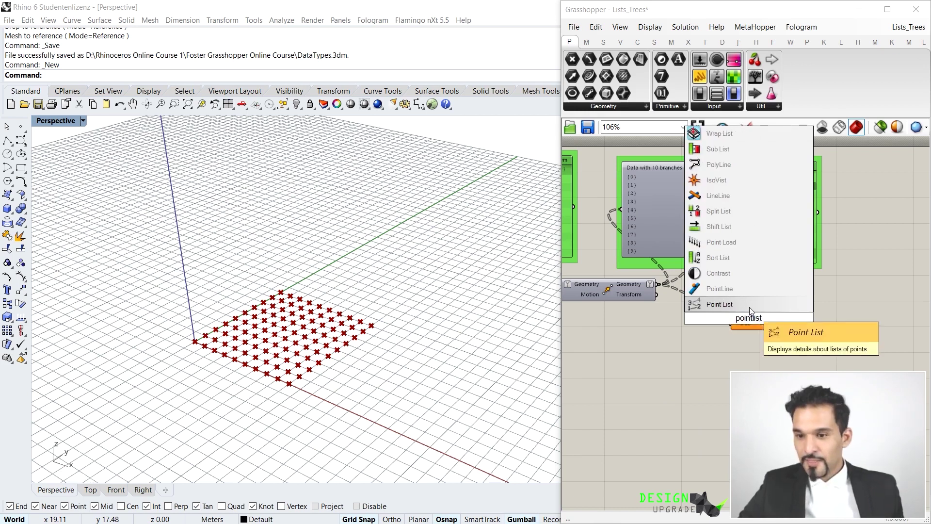
click(749, 305)
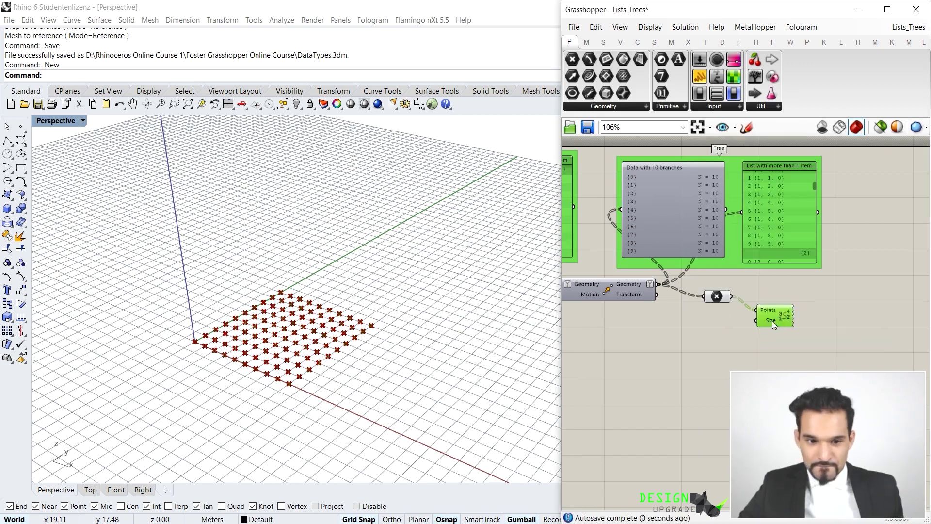
click(717, 300)
click(706, 319)
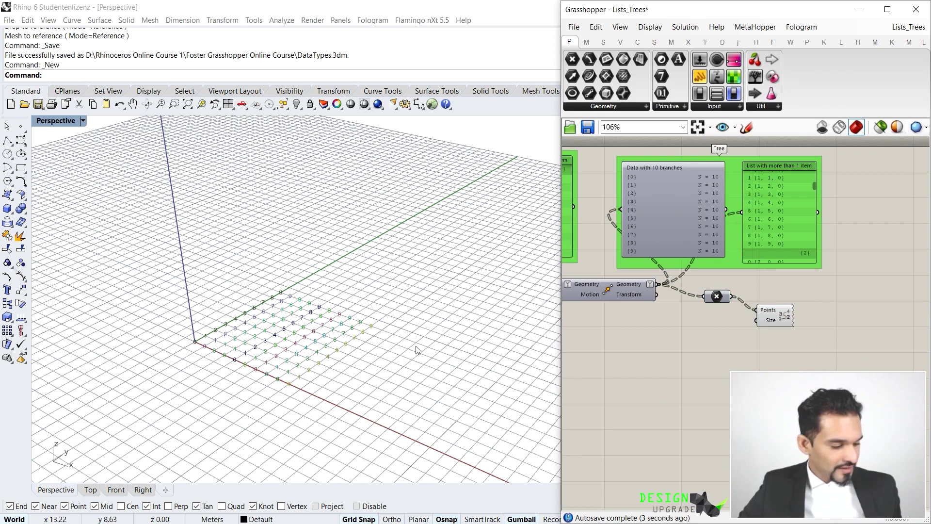
- Hide the grid and axes in the Perspective viewport and inspect the index numbers of the point grid
key(F7)
click(360, 378)
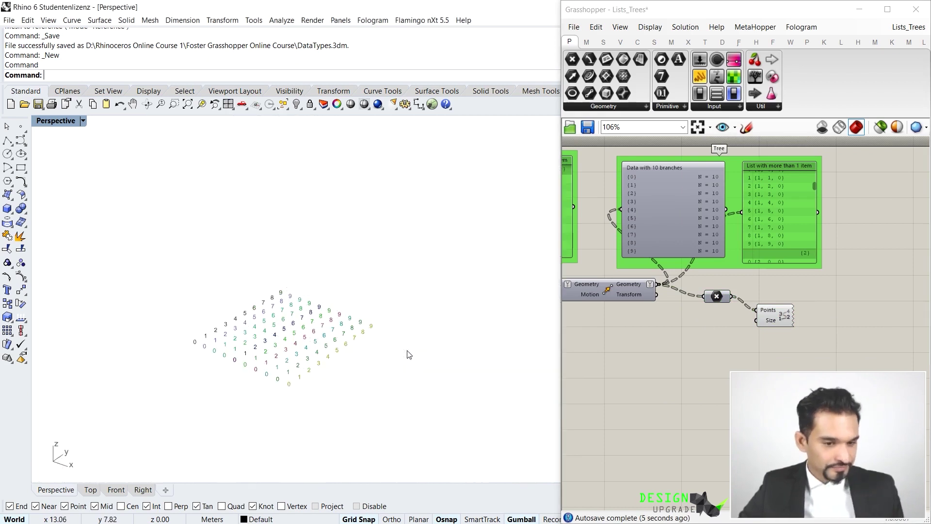
right_drag(362, 380, 319, 385)
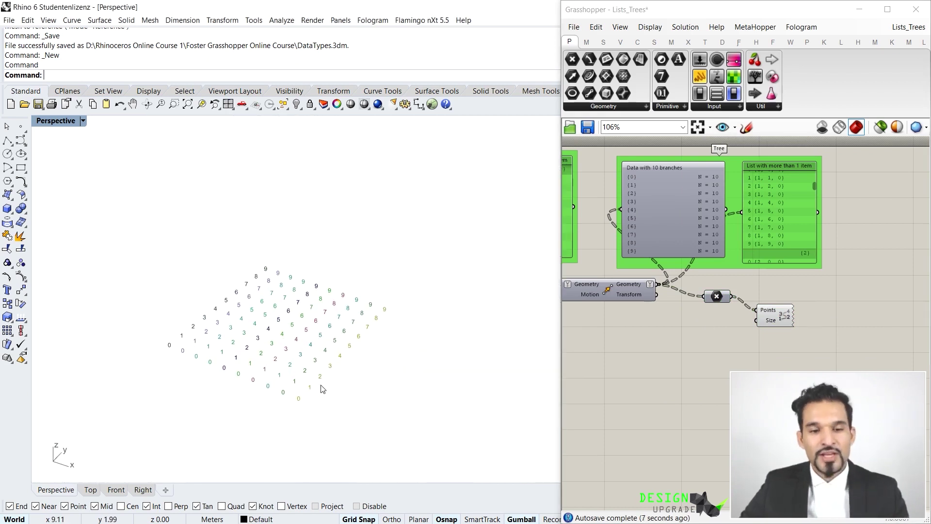
right_drag(645, 315, 728, 303)
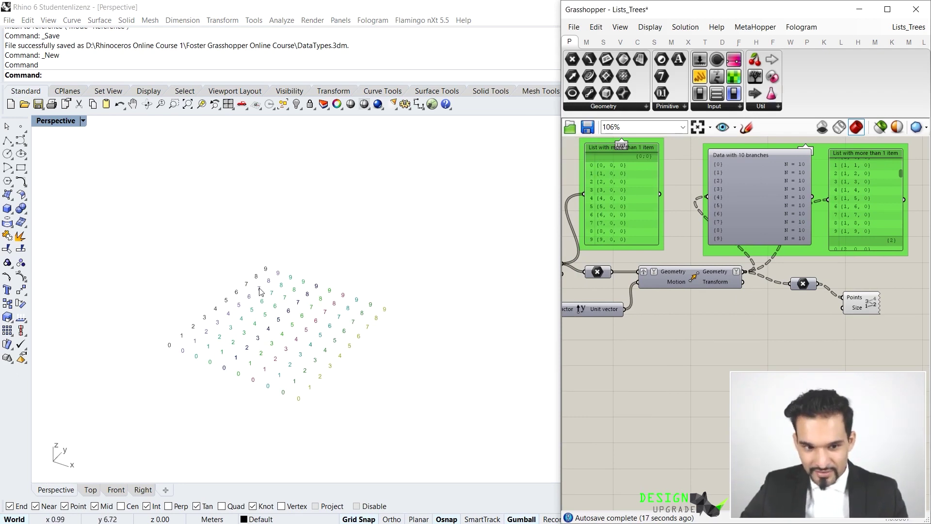
scroll(346, 376, up, 4)
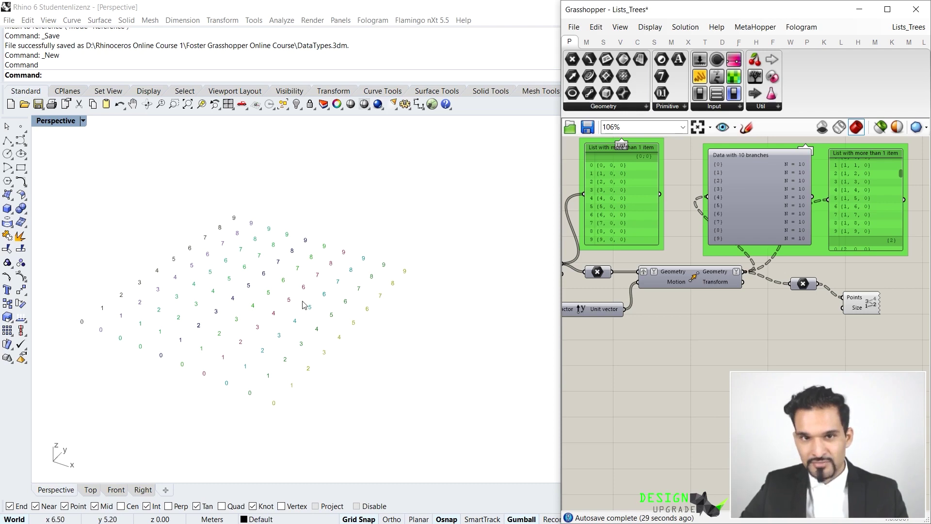
- Switch the Param Viewer for the second Move's output from the branch list to the graphical tree diagram
scroll(790, 293, down, 2)
drag(666, 203, 671, 201)
click(755, 78)
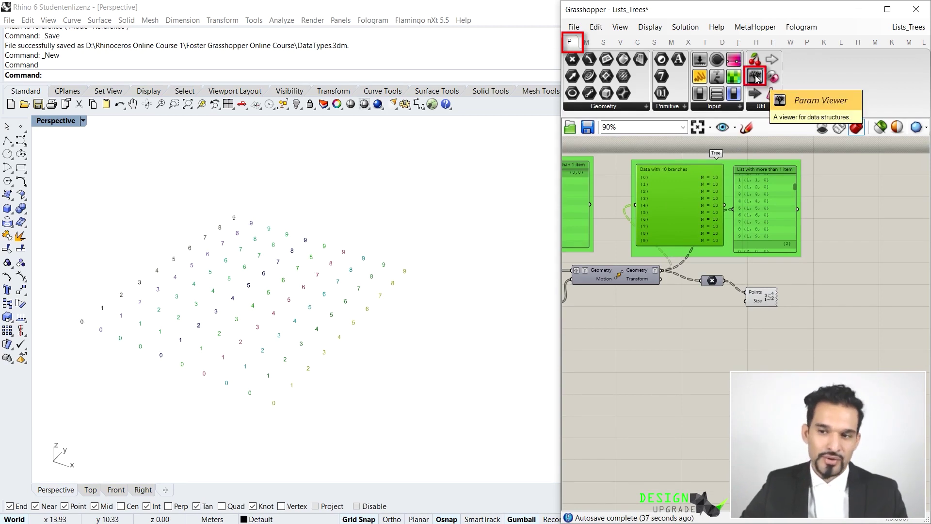
double_click(674, 198)
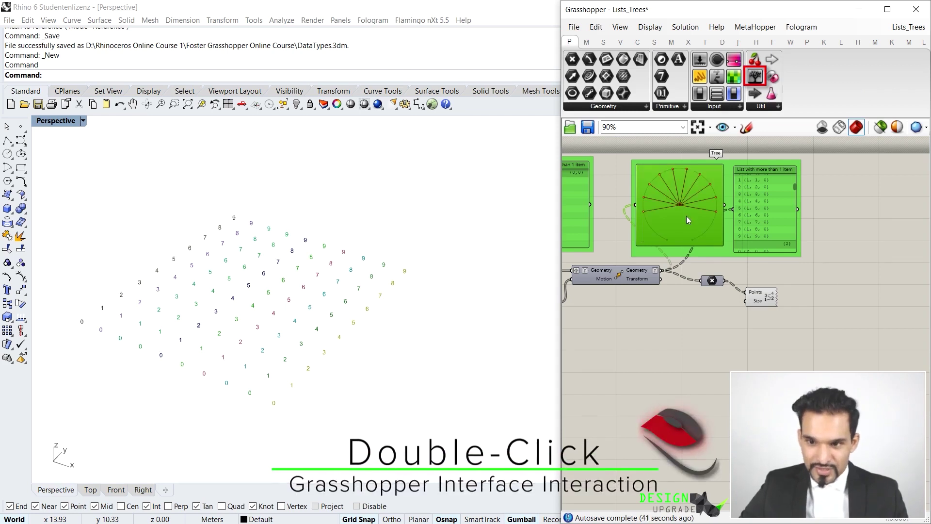
- Examine the branches in the Param Viewer's tree diagram and the neighbouring panel listing the points per branch
scroll(692, 199, up, 3)
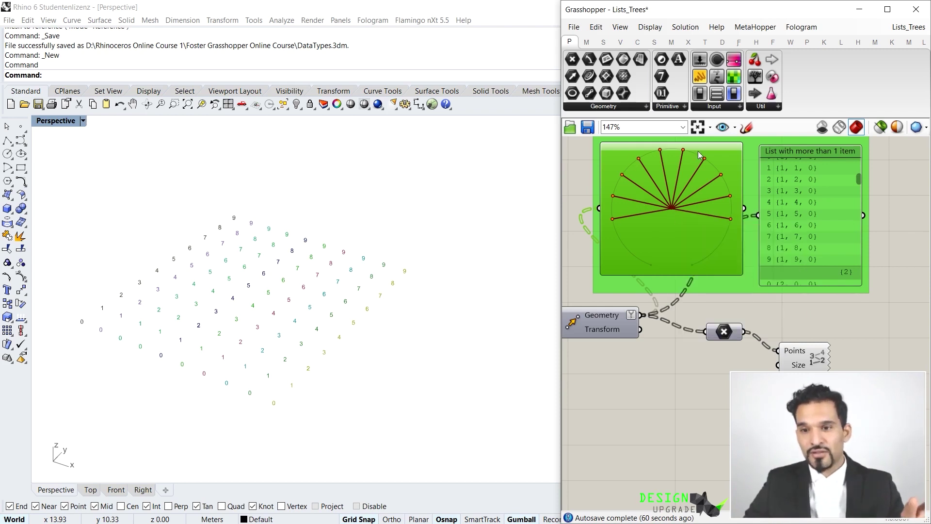
mouse_move(687, 153)
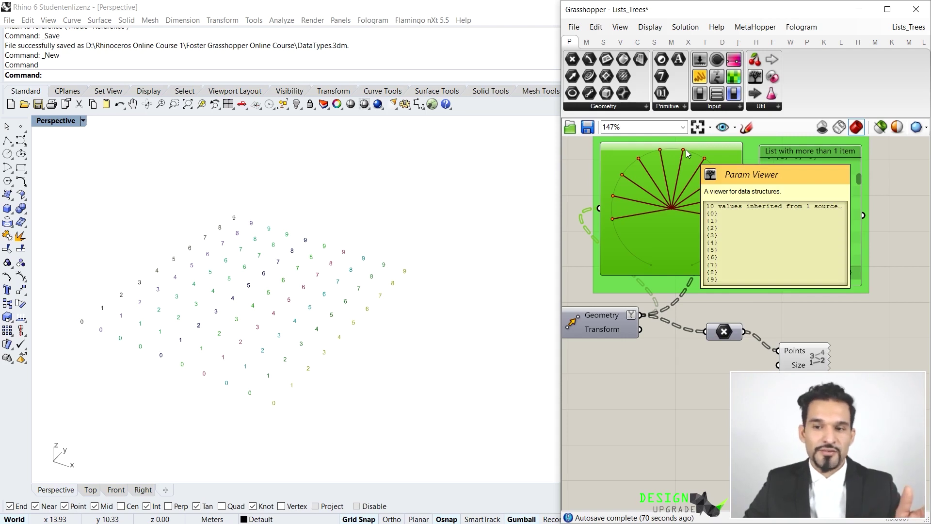
mouse_move(690, 170)
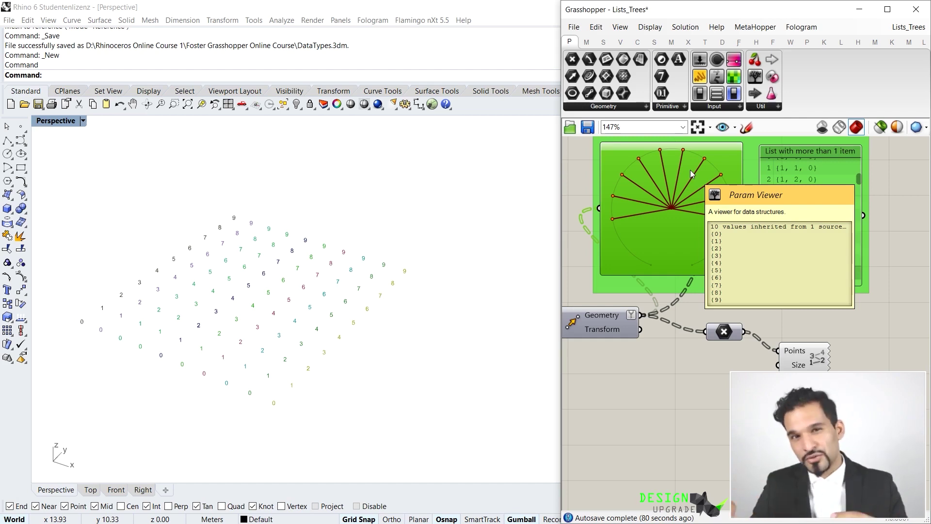
click(719, 243)
scroll(766, 275, down, 3)
scroll(734, 269, up, 2)
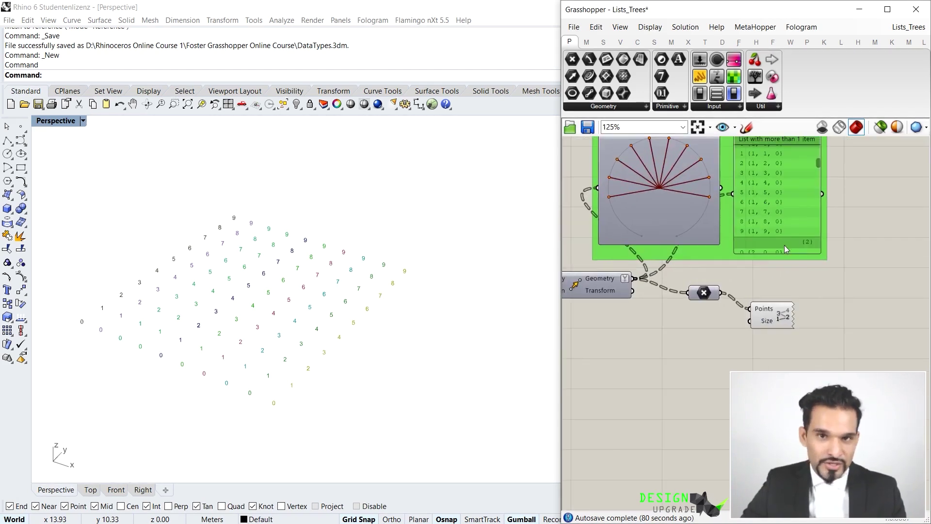
- Review the points of the first branches in the panel beside the tree diagram
drag(823, 250, 818, 253)
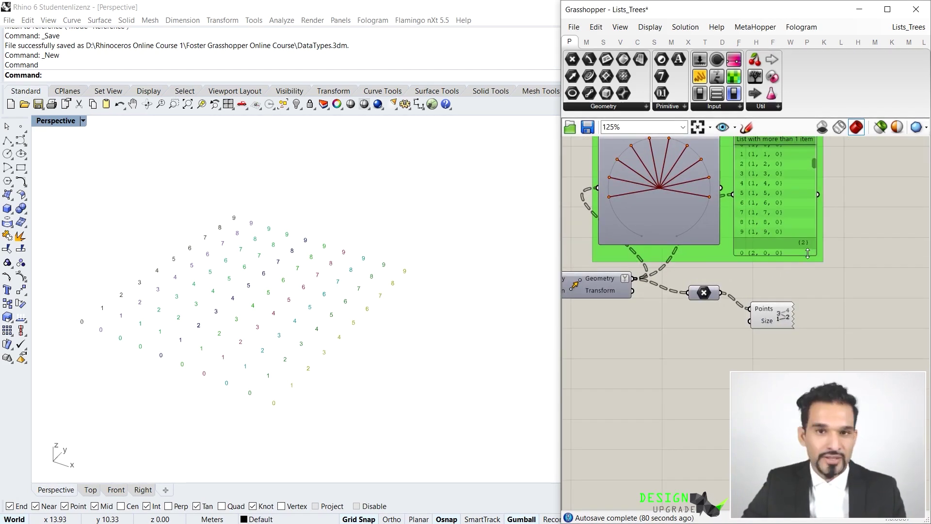
scroll(799, 200, up, 4)
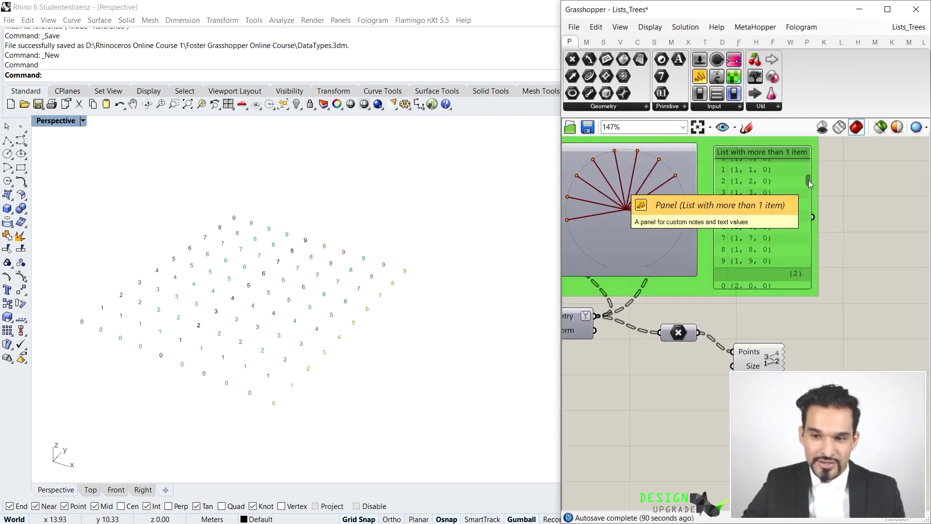
scroll(808, 165, down, 1)
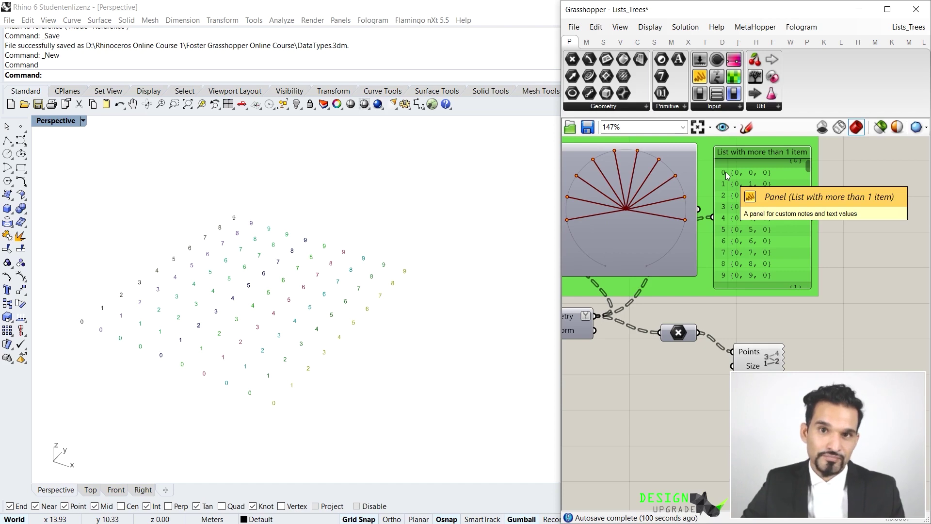
scroll(726, 177, down, 2)
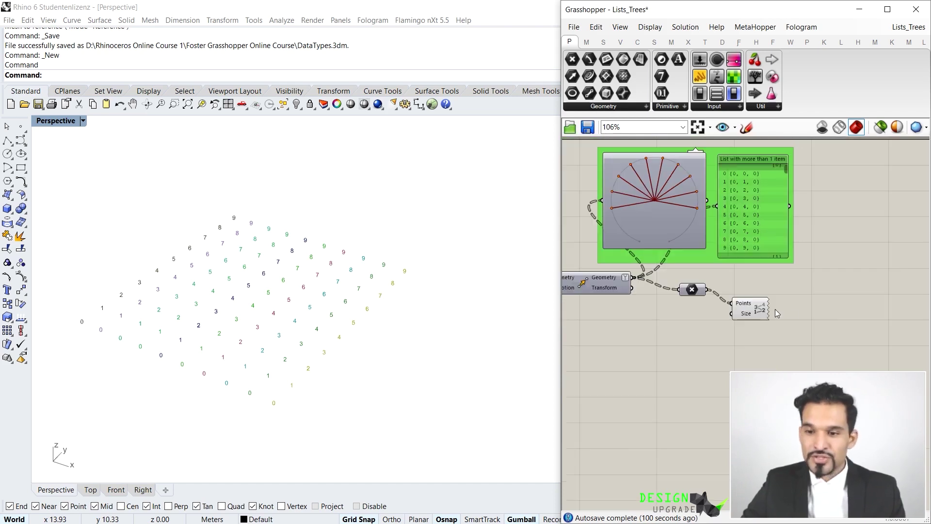
- Add a List Item component and feed its List input from the last Point parameter
double_click(822, 311)
text(list item)
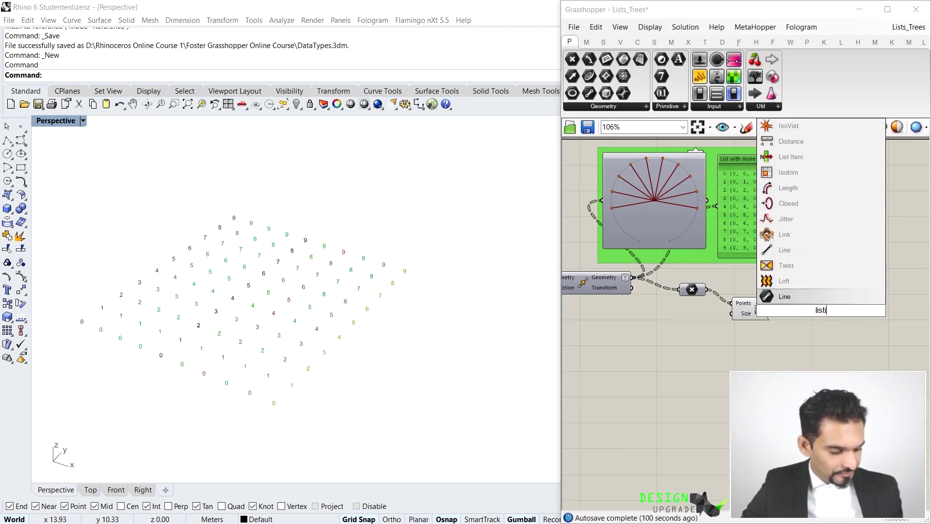
key(Return)
drag(831, 305, 842, 294)
drag(707, 290, 845, 298)
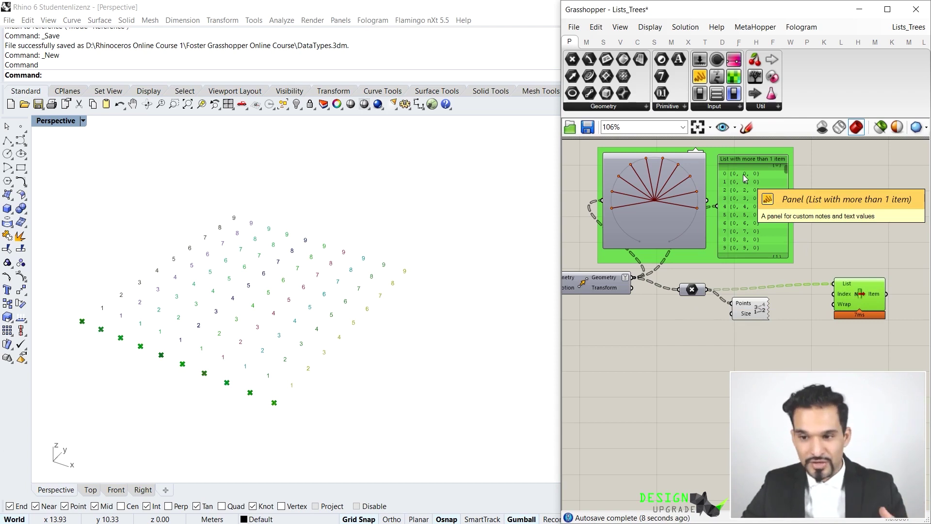
- Create a Number Slider set to 2 and connect it to the List Item's Index input
double_click(693, 346)
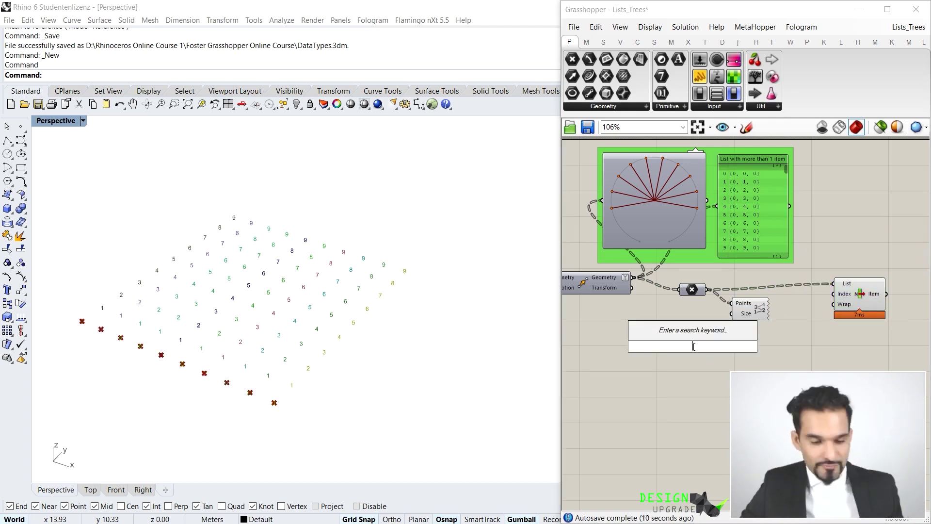
text(2)
key(Return)
drag(834, 294, 746, 346)
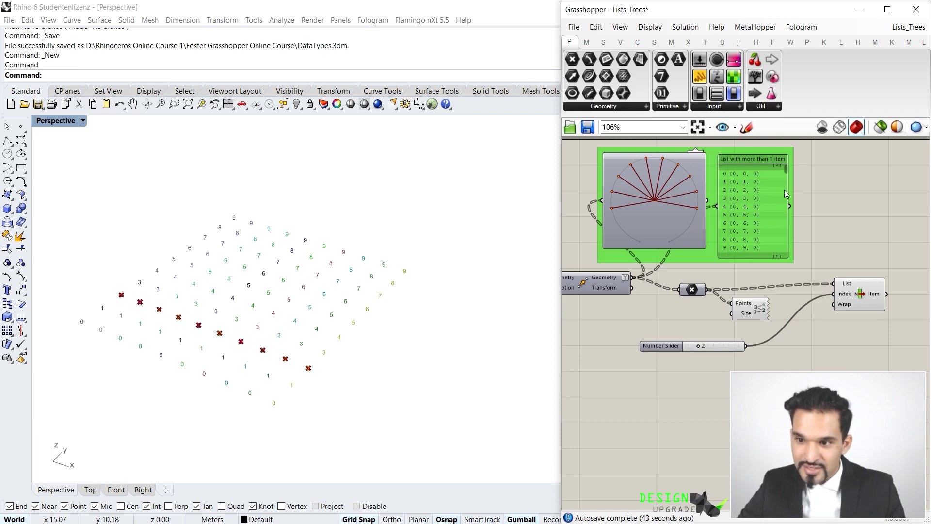
- Review the later branches in the tree panel and the dashed wire entering the last Point parameter
drag(785, 171, 780, 232)
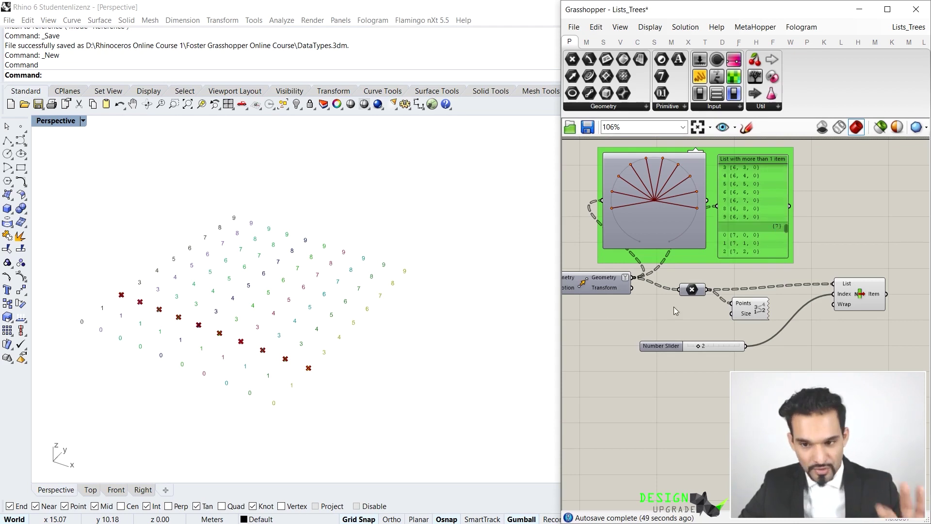
scroll(695, 295, up, 3)
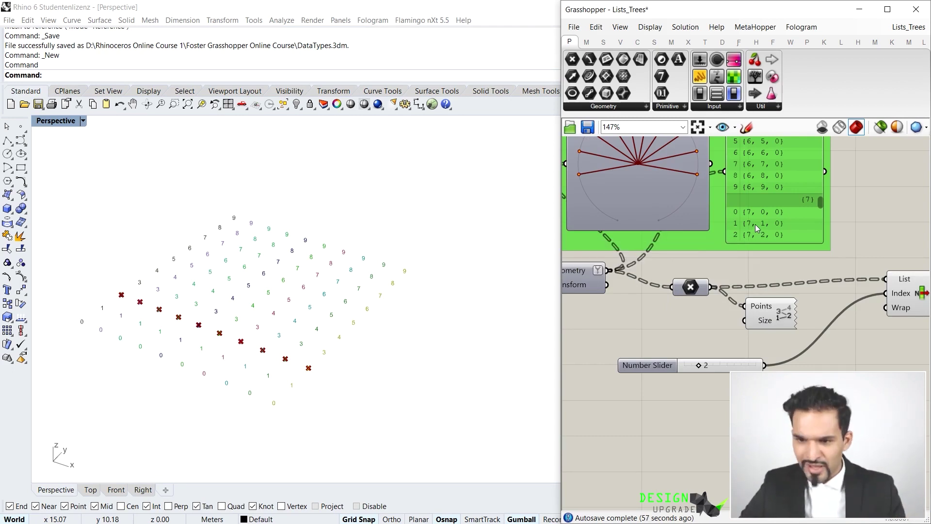
scroll(772, 223, down, 2)
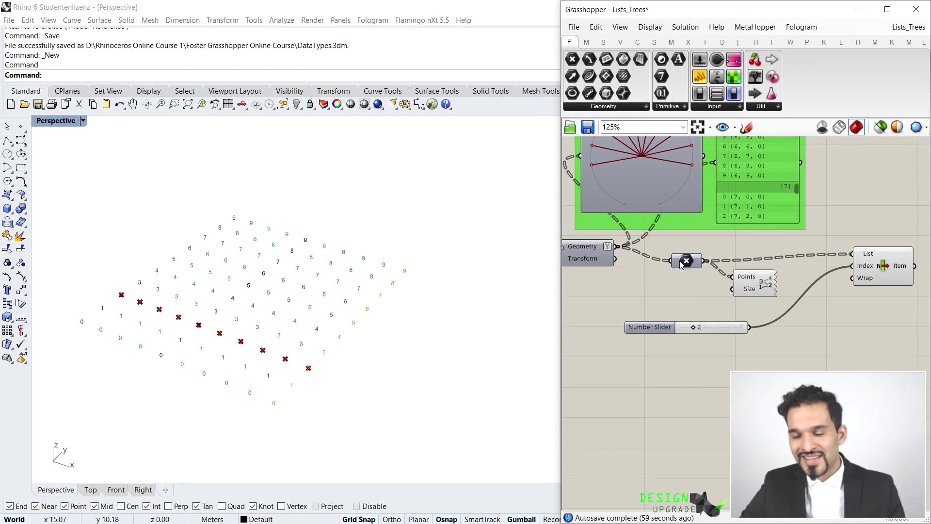
scroll(650, 265, up, 3)
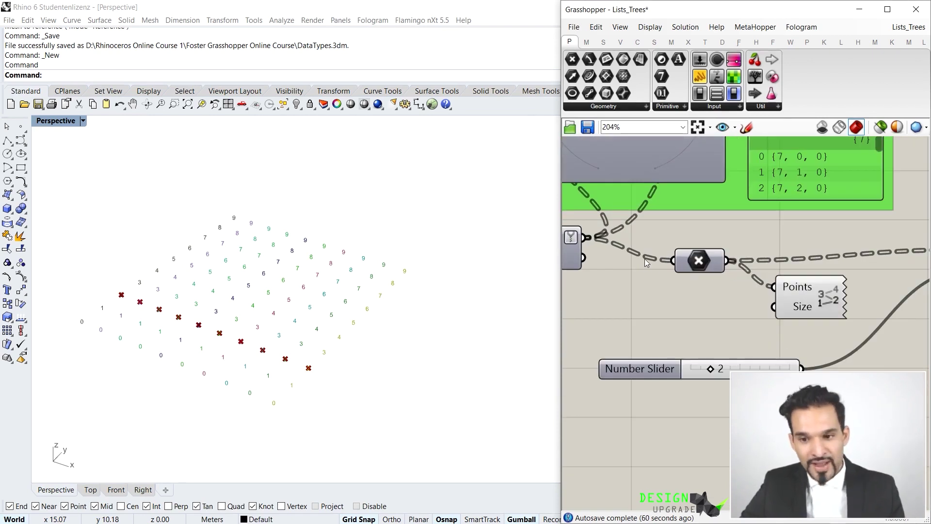
scroll(646, 261, up, 1)
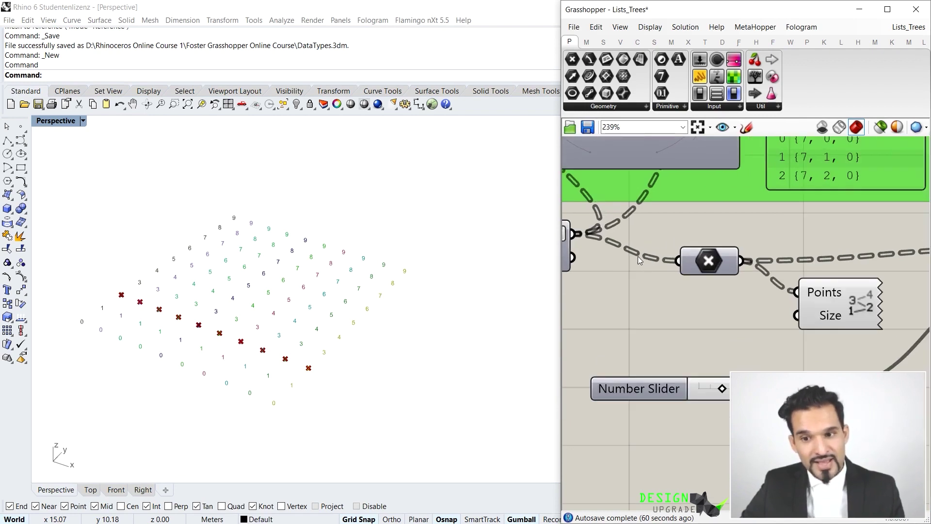
scroll(634, 253, up, 2)
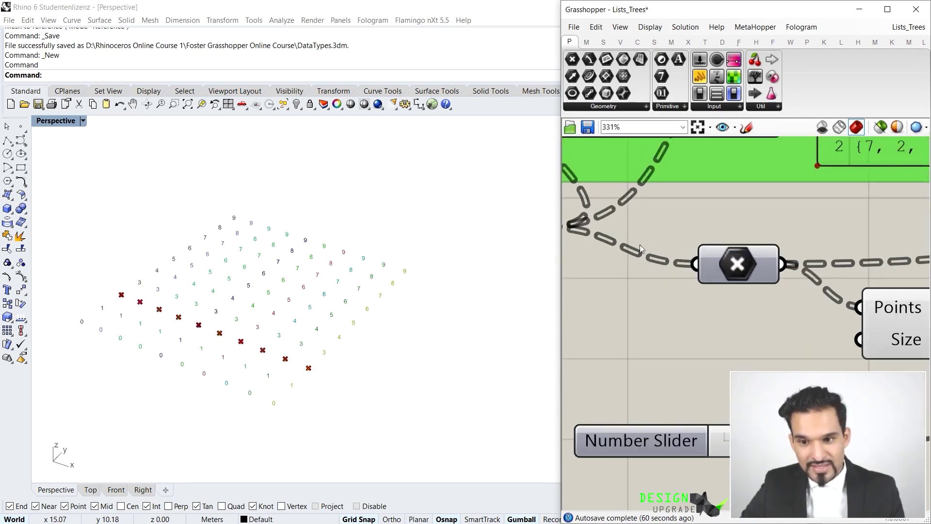
scroll(647, 264, down, 10)
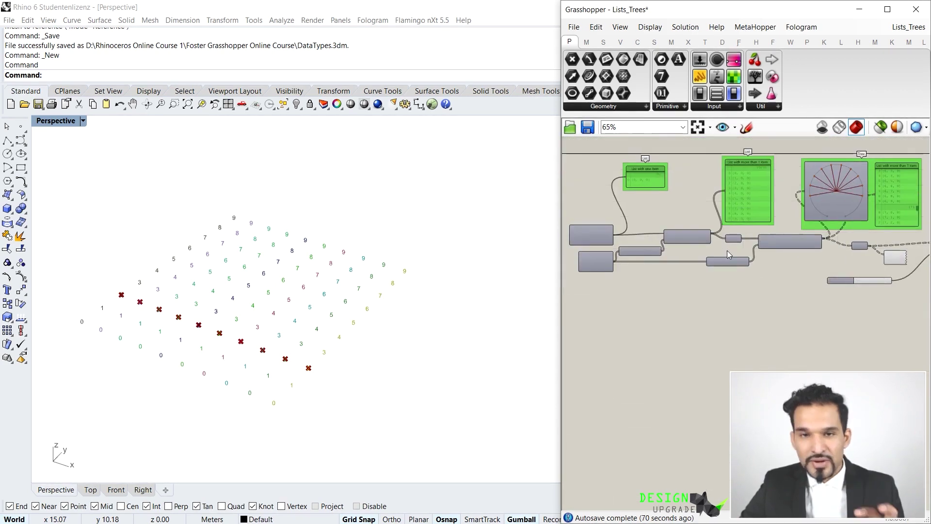
- Compare the wire entering the first Move's Geometry input with the wires leaving its Geometry output
scroll(628, 234, up, 5)
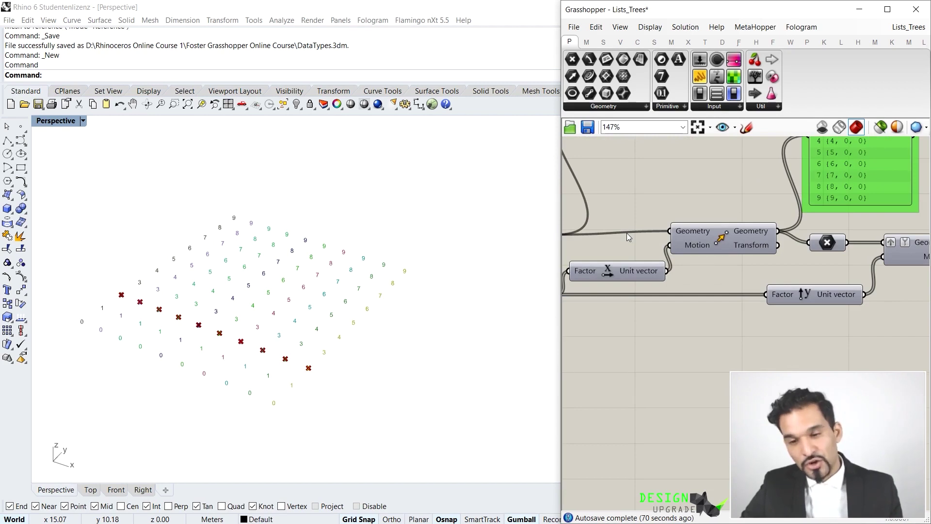
scroll(631, 233, down, 2)
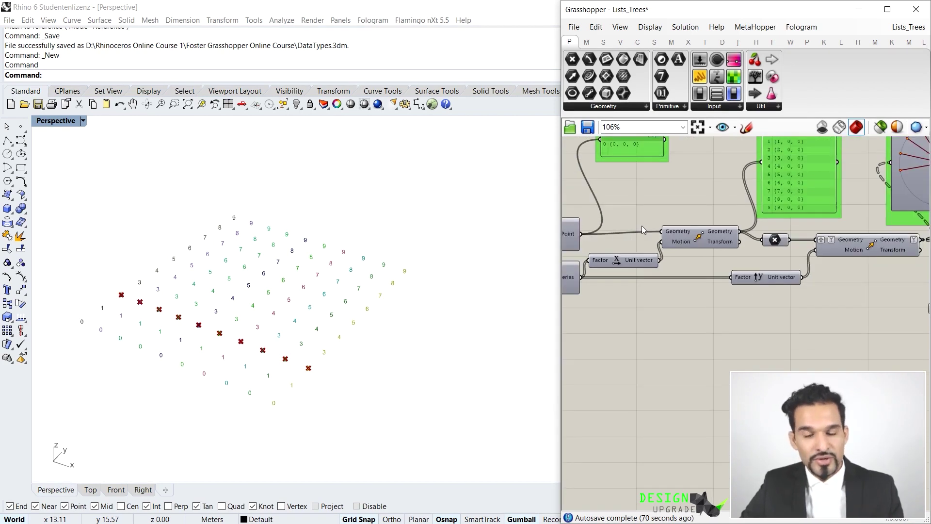
scroll(605, 236, up, 3)
scroll(635, 236, up, 2)
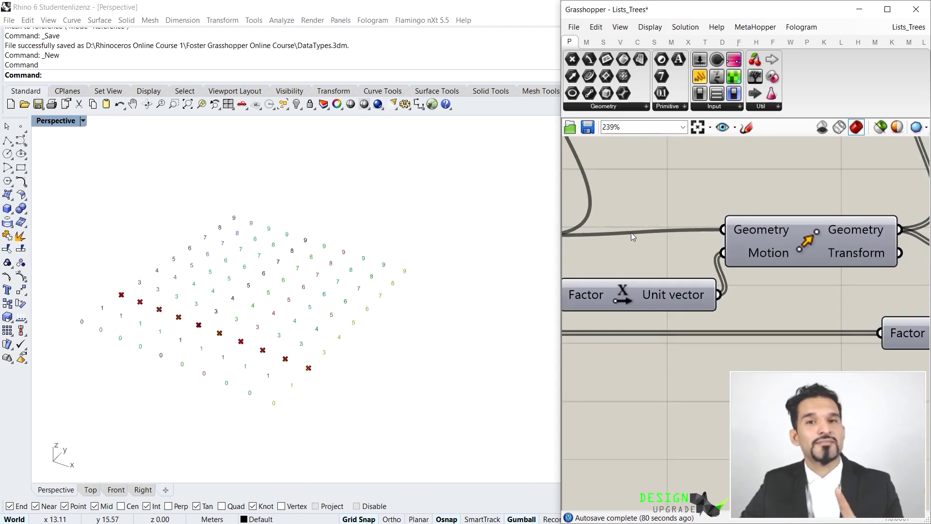
scroll(631, 233, down, 3)
scroll(631, 232, down, 2)
scroll(693, 221, up, 5)
scroll(698, 218, up, 3)
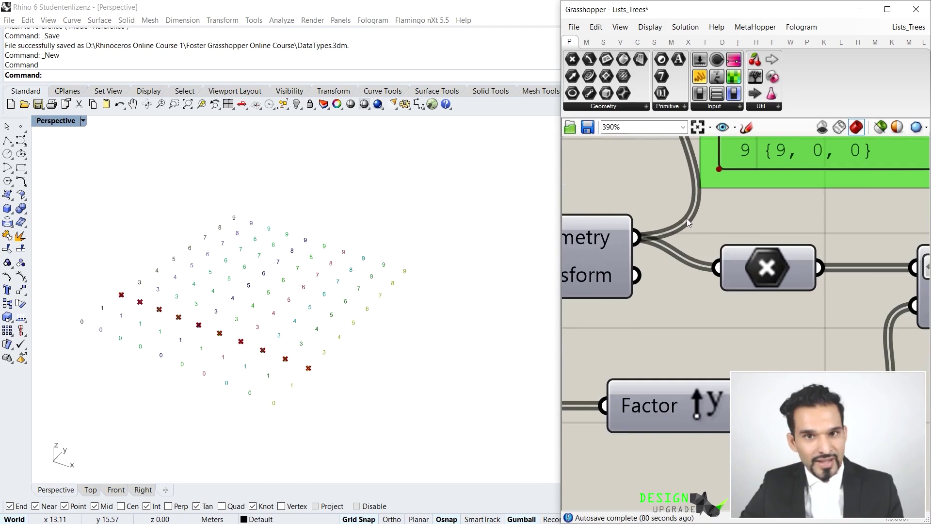
scroll(687, 218, down, 4)
drag(684, 269, 681, 262)
scroll(681, 262, down, 3)
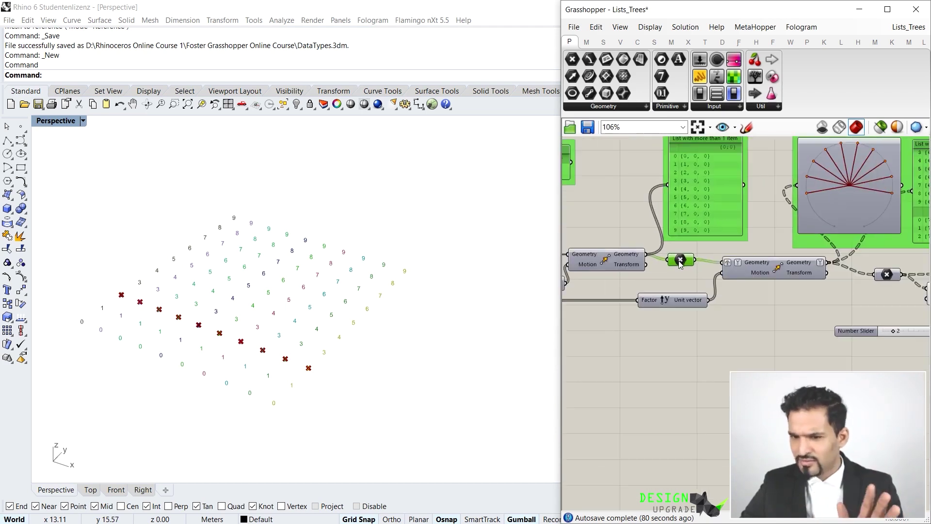
- Examine the wires leaving the second Move's Geometry output and compare them with the list wires earlier in the definition
scroll(757, 287, up, 3)
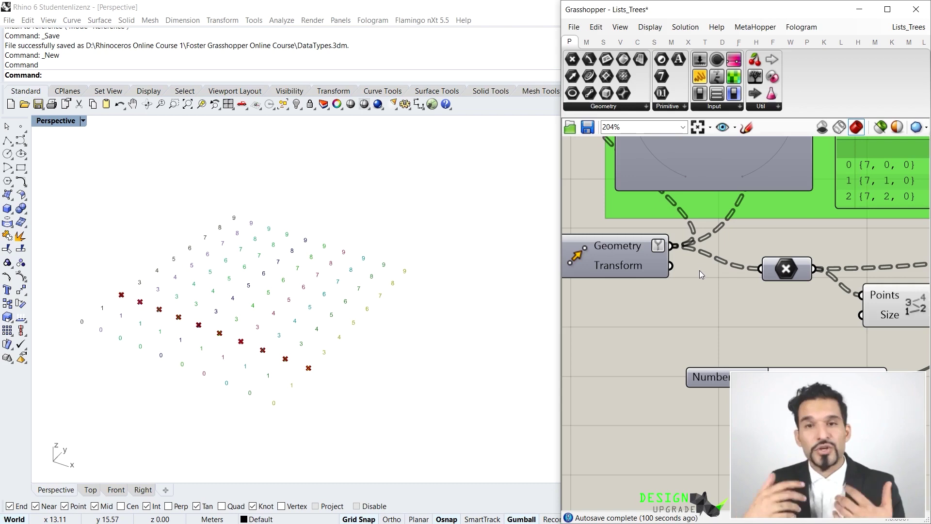
scroll(700, 270, down, 3)
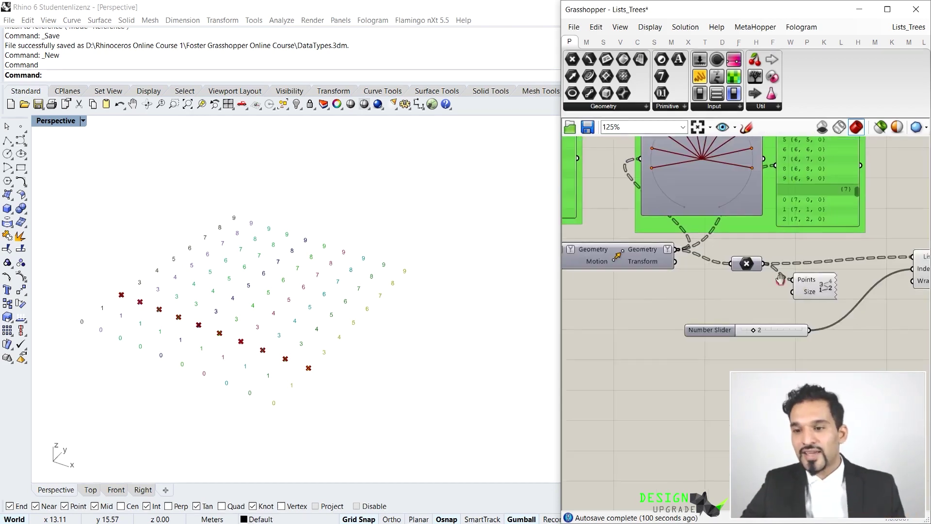
scroll(745, 260, up, 2)
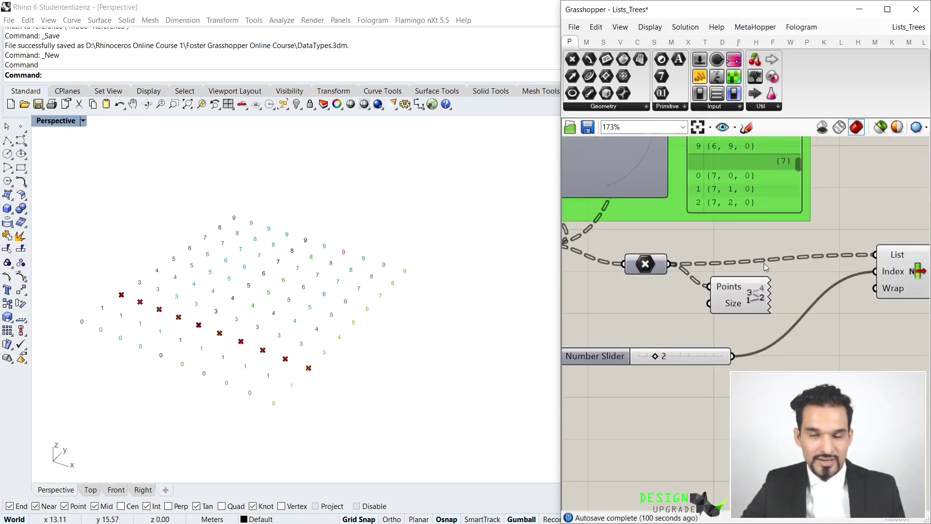
scroll(764, 263, down, 2)
right_drag(740, 276, 812, 281)
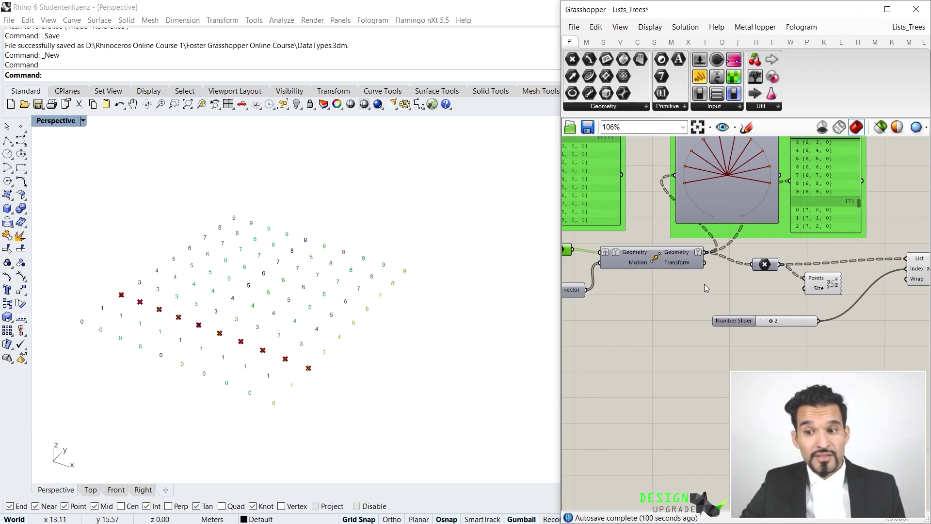
right_drag(705, 291, 724, 285)
scroll(774, 289, down, 2)
scroll(771, 293, up, 2)
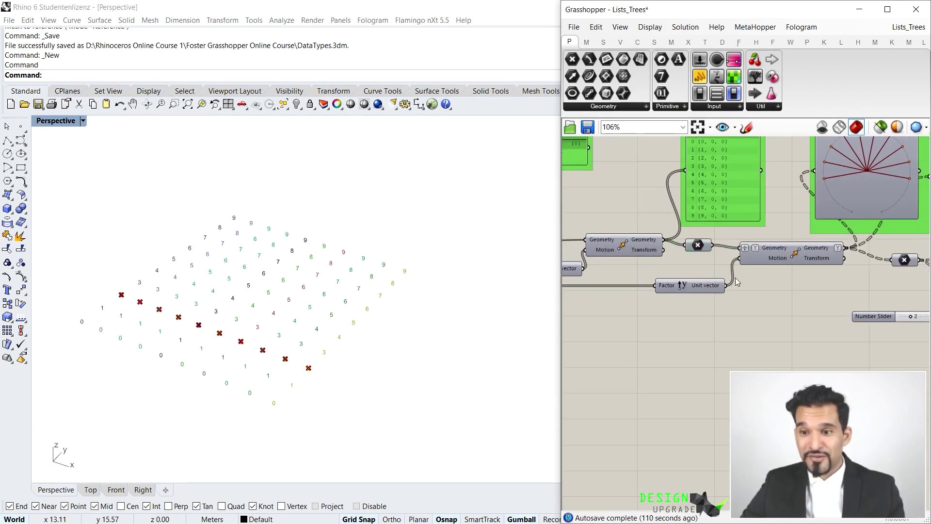
scroll(628, 250, up, 3)
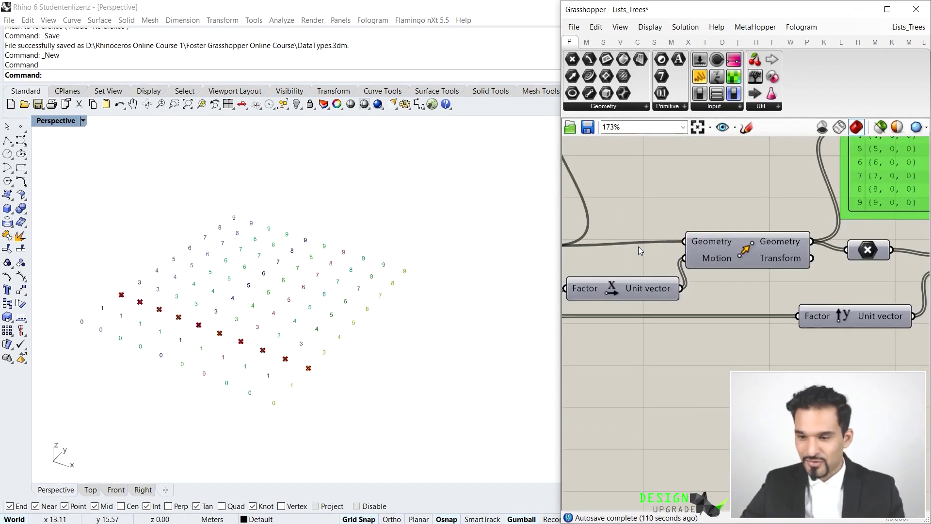
scroll(641, 248, down, 2)
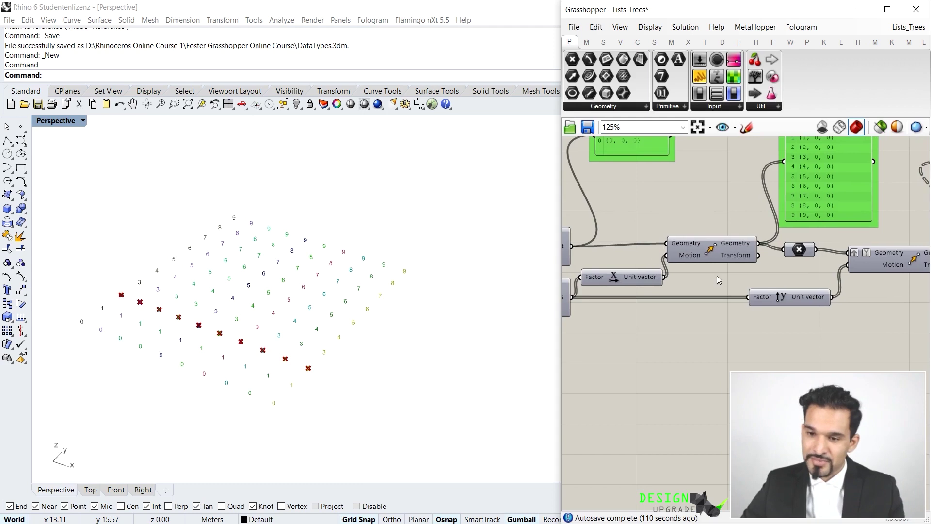
scroll(729, 242, down, 2)
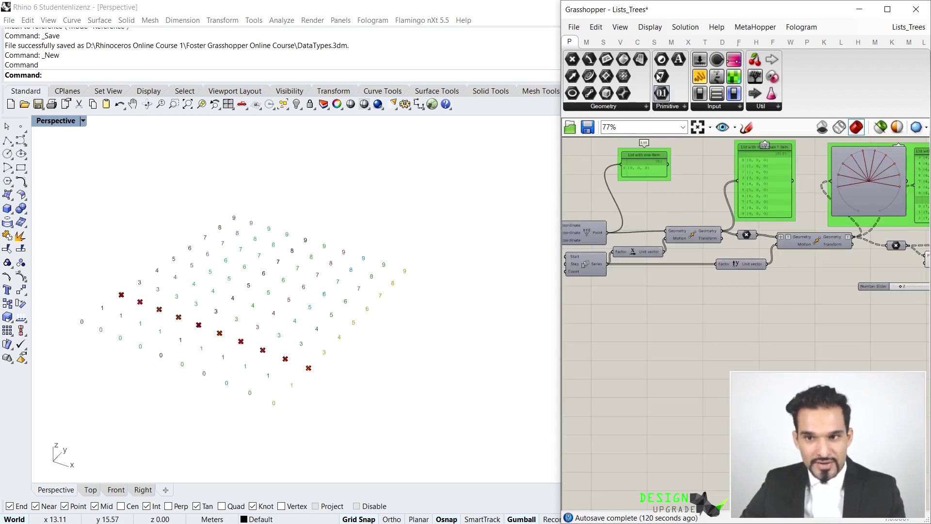
scroll(868, 240, up, 2)
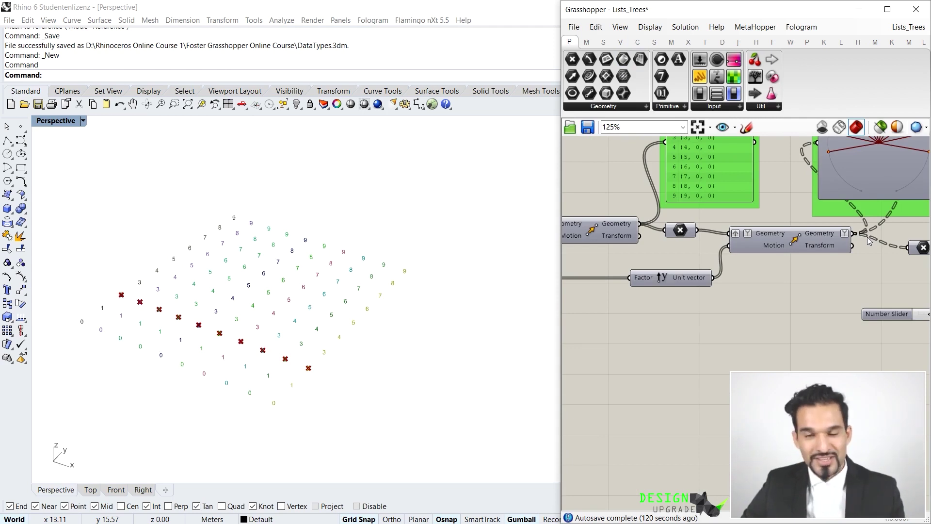
- Turn off Draw Fancy Wires and inspect the wires between the second Move, the Point parameter and the List Item
click(647, 27)
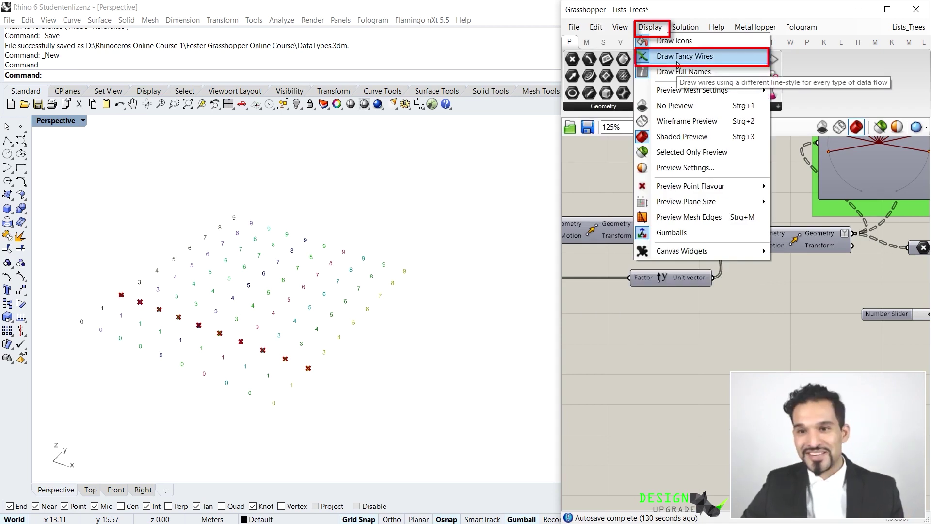
click(678, 56)
mouse_move(920, 280)
right_down()
mouse_move(818, 249)
mouse_move(631, 261)
mouse_move(895, 260)
right_up()
right_drag(696, 258, 828, 257)
mouse_move(674, 230)
right_down()
mouse_move(692, 264)
mouse_move(563, 248)
right_up()
scroll(664, 245, up, 2)
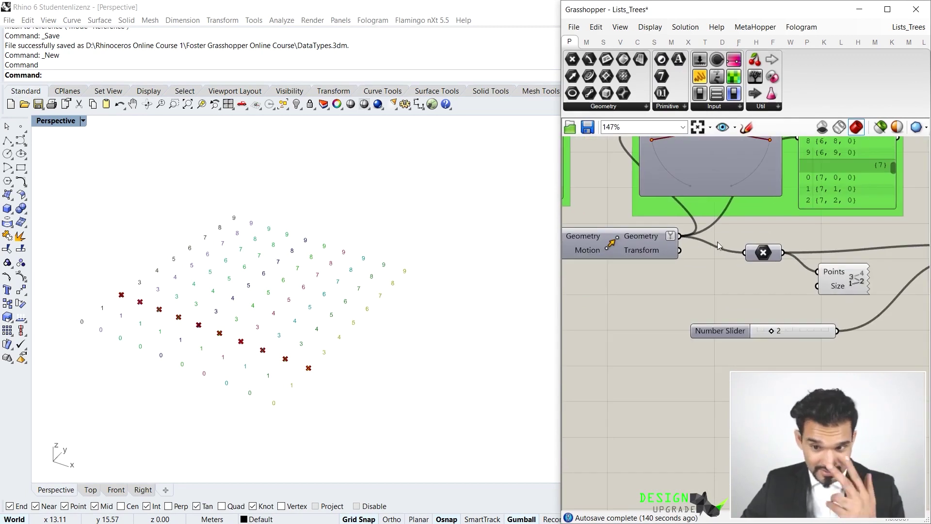
scroll(745, 256, down, 2)
right_drag(718, 254, 710, 254)
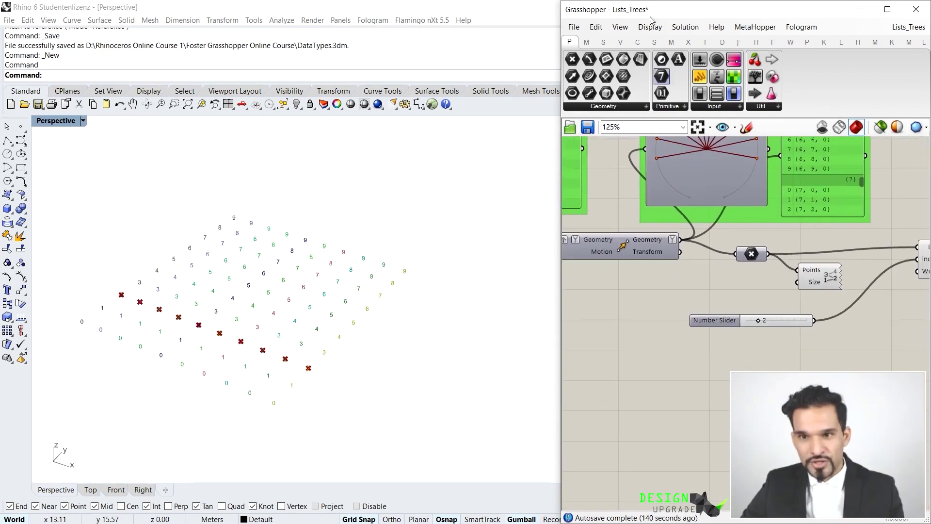
- Turn Draw Fancy Wires back on and check the wires around both Move components
click(666, 31)
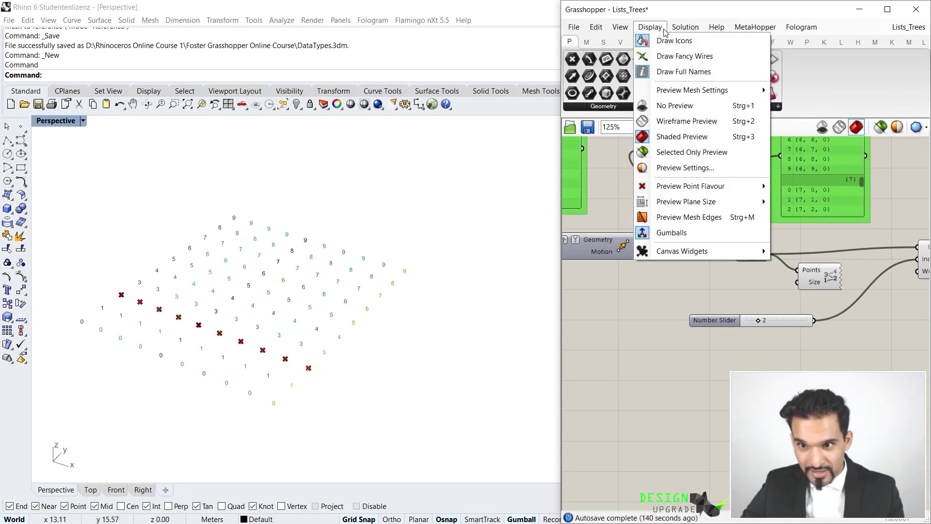
click(668, 57)
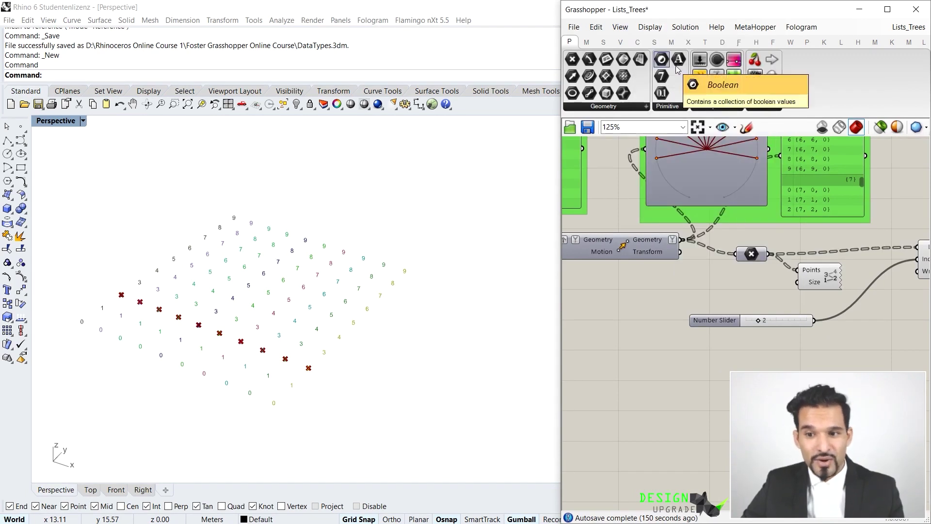
scroll(699, 259, down, 3)
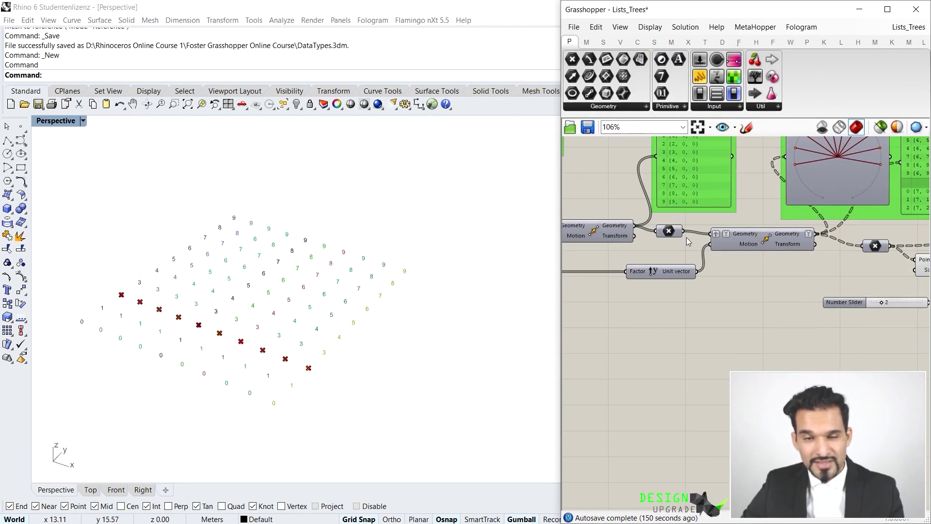
- Compare the wires around the first Move component with those running through the Point parameter into the second Move
scroll(698, 240, down, 2)
right_drag(796, 240, 760, 236)
scroll(674, 242, up, 2)
scroll(673, 247, down, 4)
scroll(767, 242, up, 2)
scroll(836, 212, up, 1)
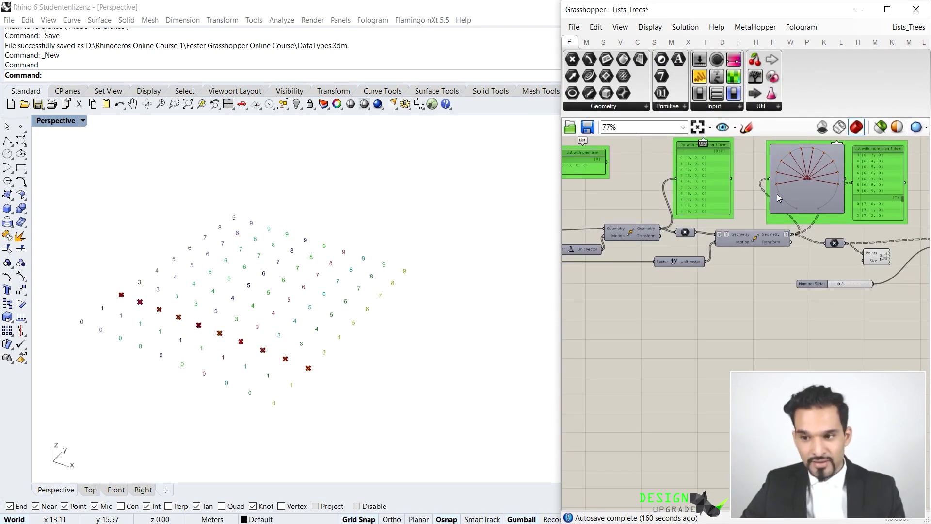
right_drag(634, 241, 644, 220)
scroll(644, 220, up, 3)
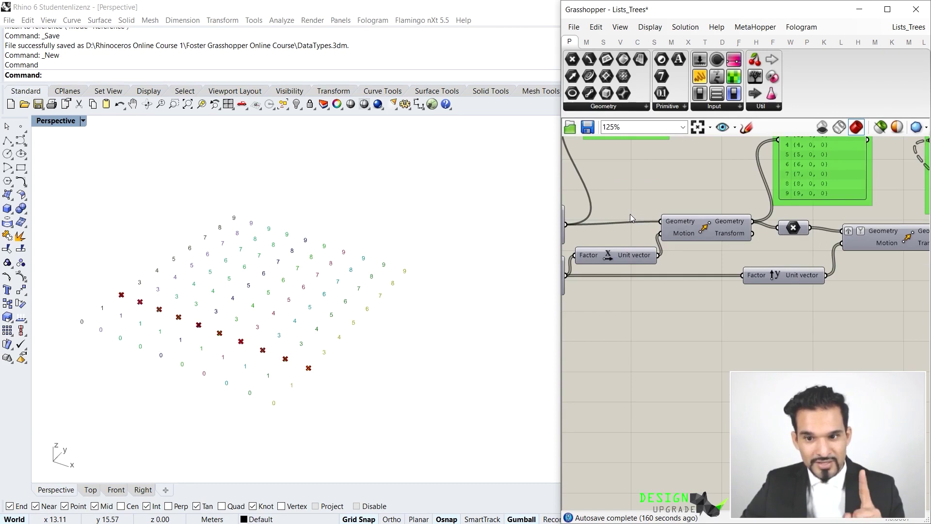
- Trace the definition from the first Move's list wires to the tree wires between the second Move and its Point parameter
right_drag(775, 214, 657, 222)
scroll(650, 221, up, 4)
scroll(648, 222, down, 4)
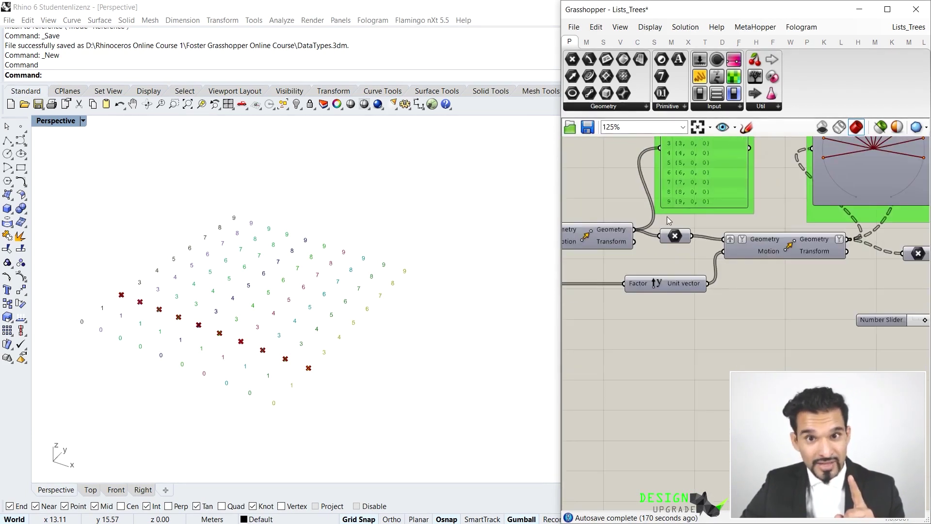
right_drag(745, 187, 716, 204)
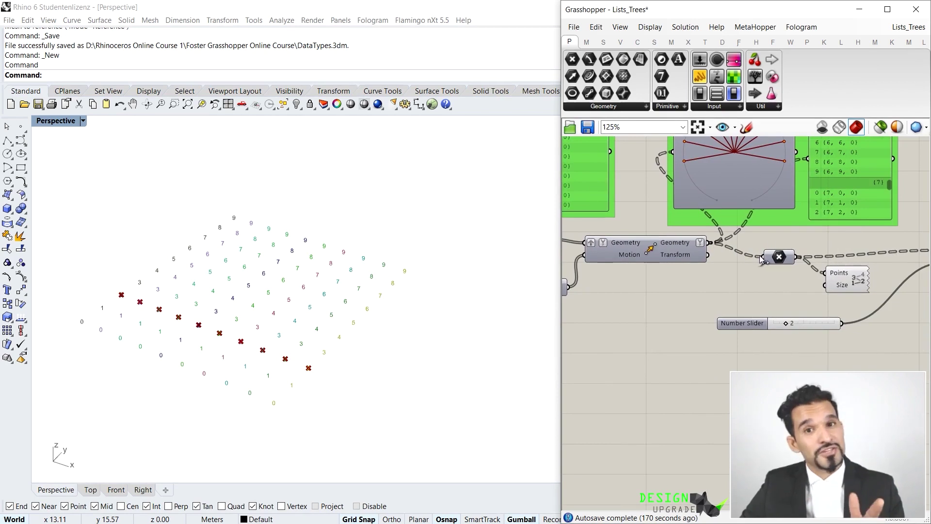
scroll(758, 261, up, 3)
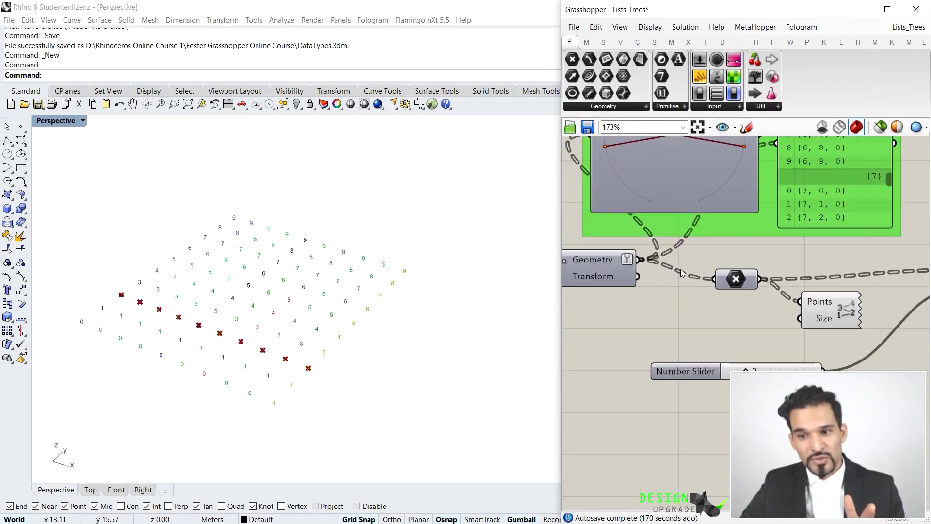
scroll(682, 273, down, 5)
right_drag(728, 270, 779, 261)
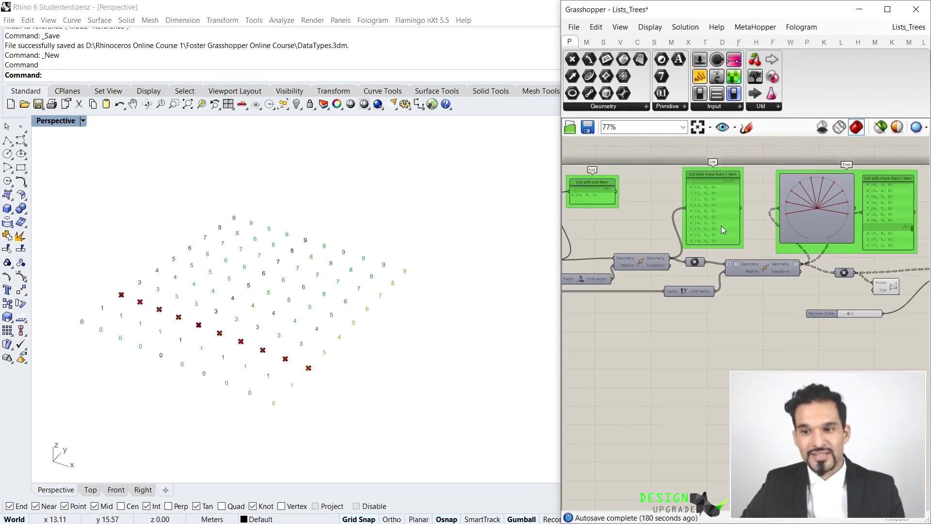
scroll(727, 228, up, 1)
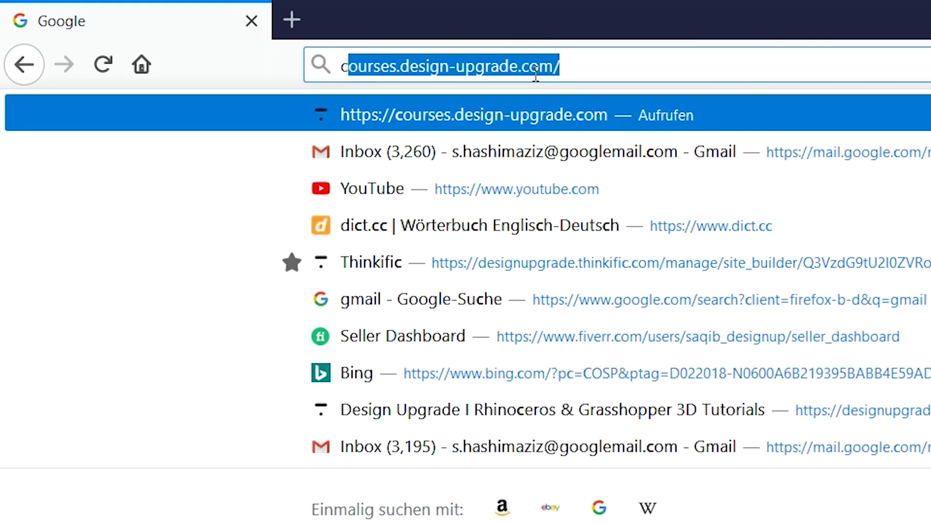
- Switch to the browser, open courses.design-upgrade.com and browse its Online Courses section
text(ourses.design-upgrade.com/)
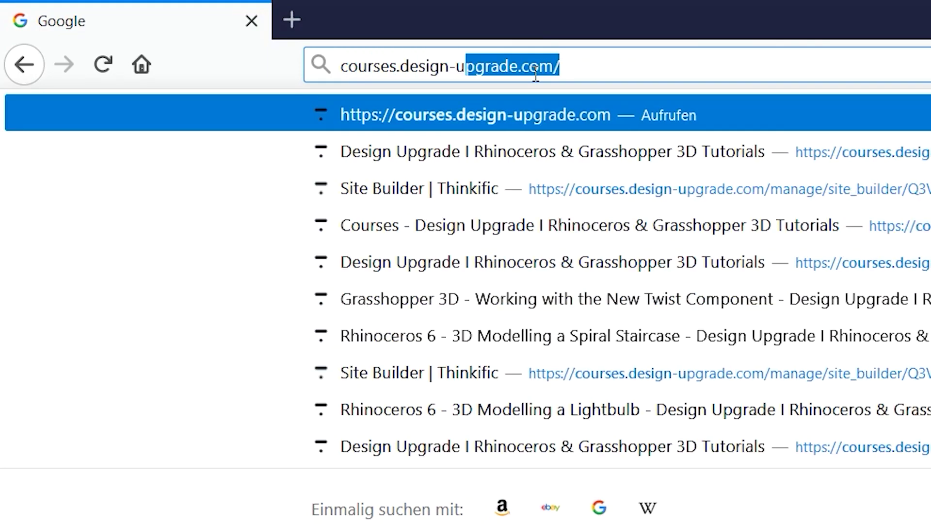
key(Return)
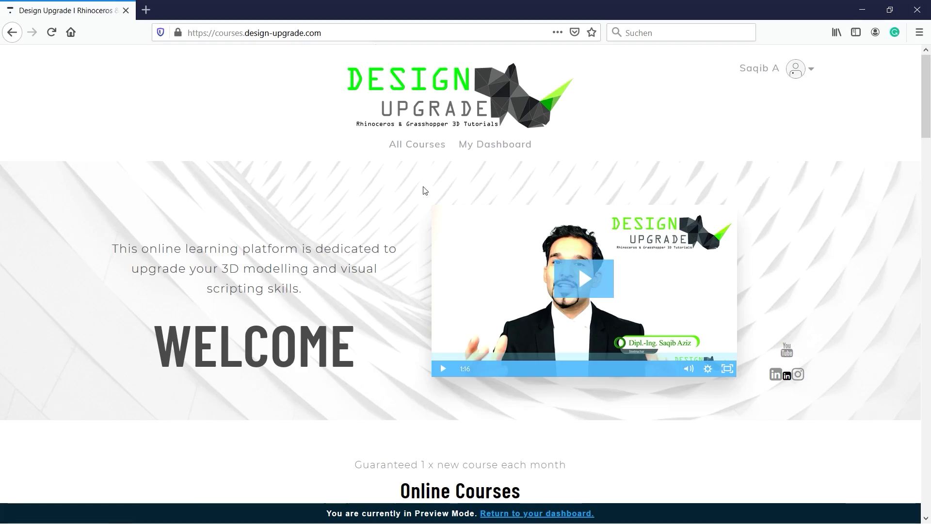
scroll(425, 190, down, 15)
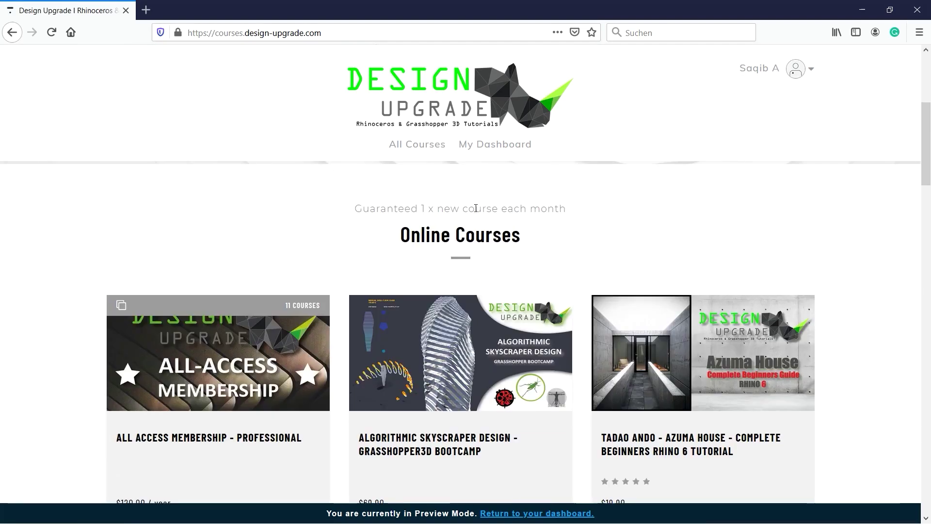
scroll(616, 378, up, 10)
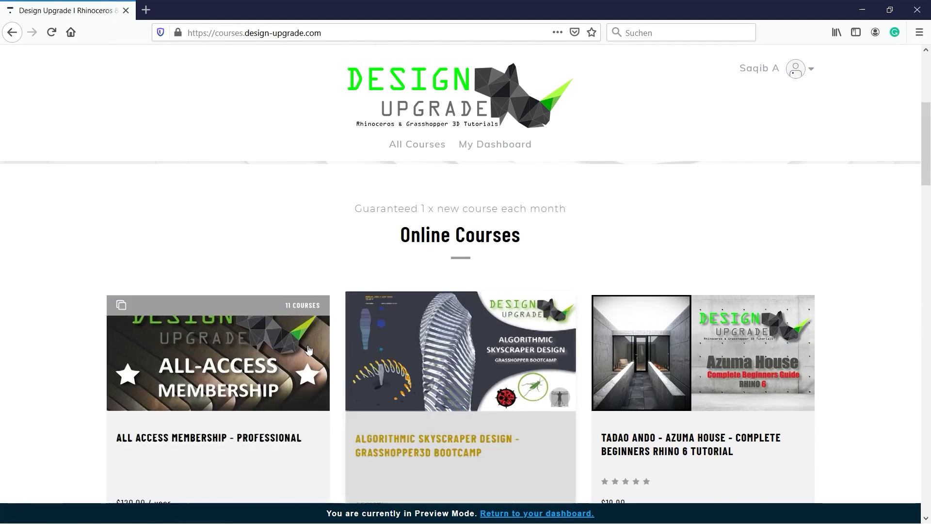
- Open the All Access Membership - Professional page and review what the membership includes and its courses
click(272, 388)
scroll(526, 281, down, 15)
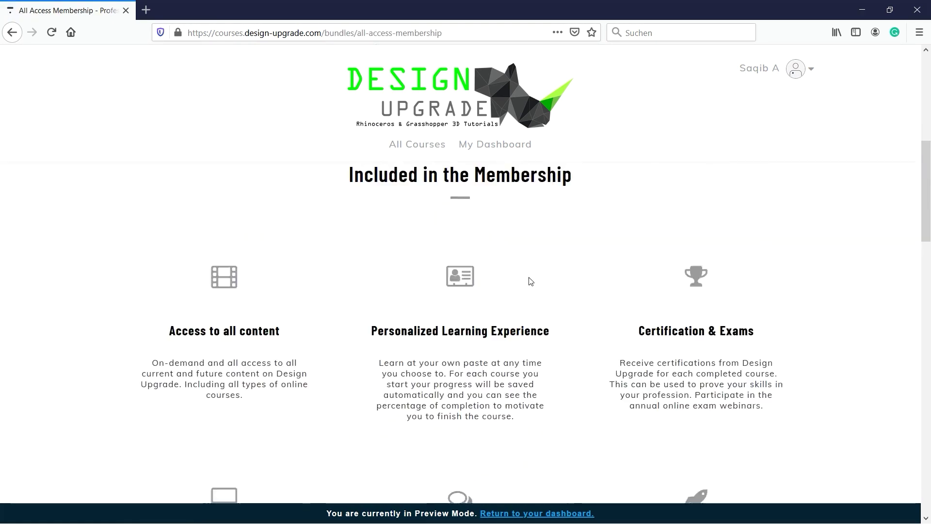
scroll(747, 379, down, 2)
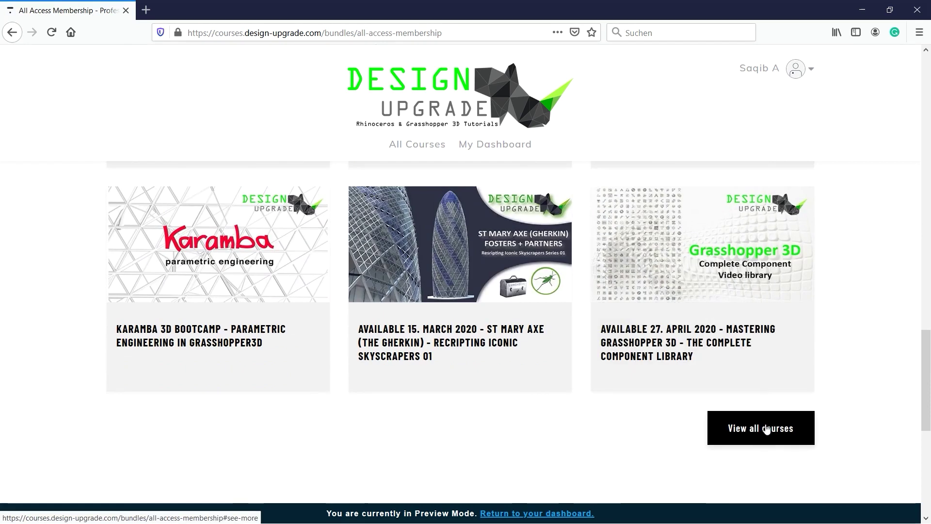
scroll(765, 430, up, 4)
- Go to the account's enrolled courses and open the Algorithmic Skyscraper Design - Grasshopper3D Bootcamp course
click(760, 68)
click(742, 134)
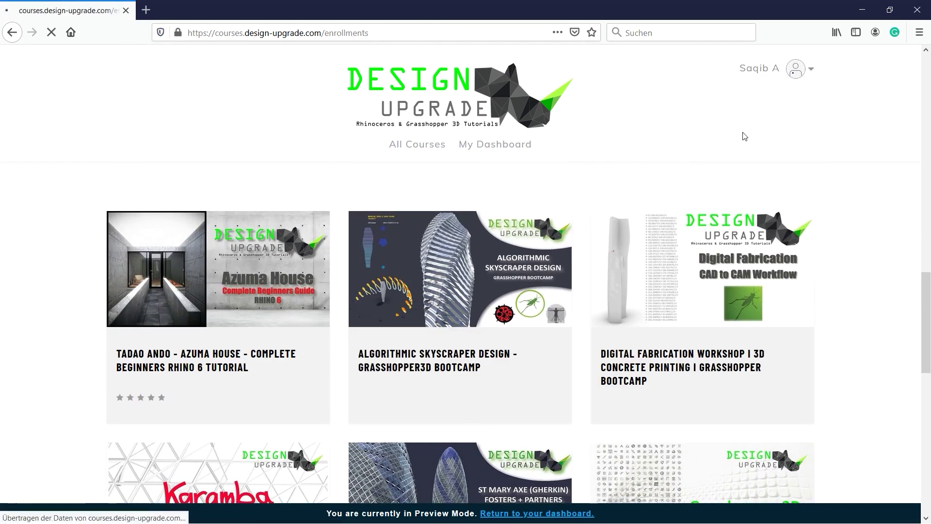
scroll(218, 270, down, 4)
click(300, 339)
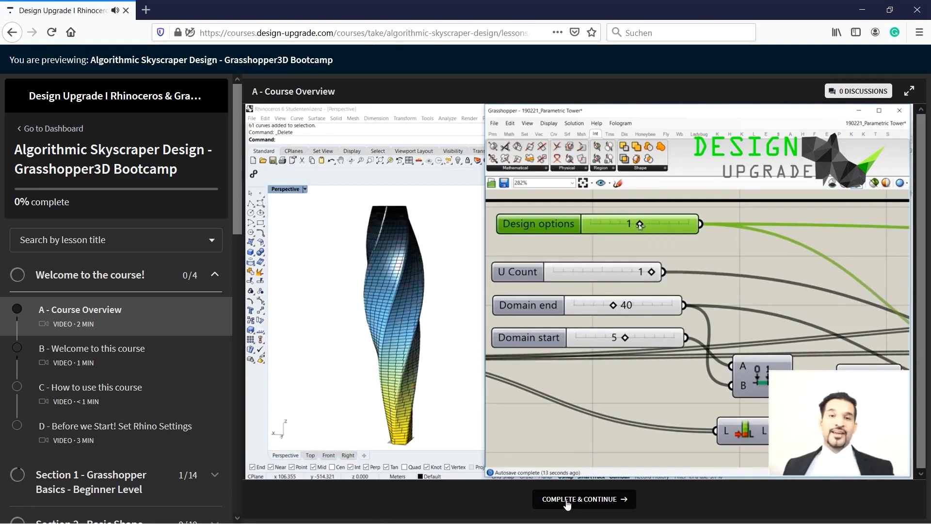
- Skip forward through the A - Course Overview video to preview its later parts
click(554, 474)
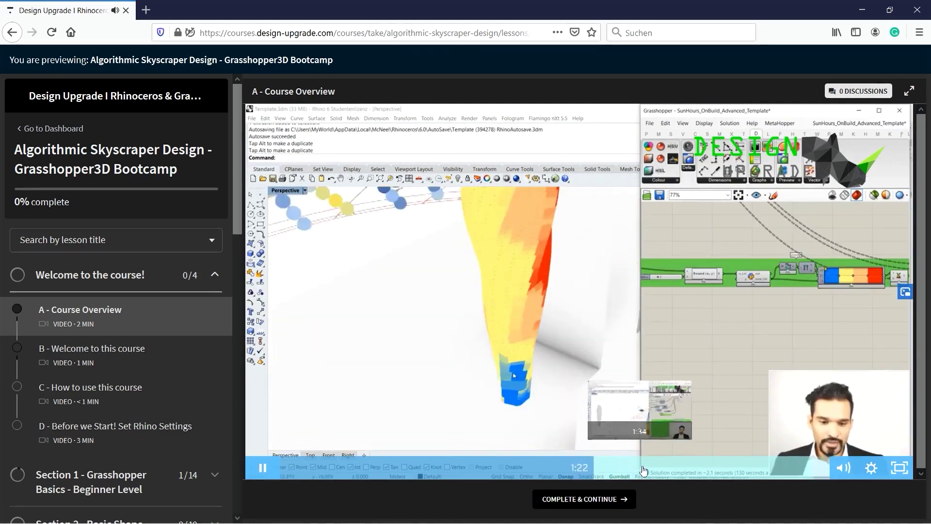
click(648, 467)
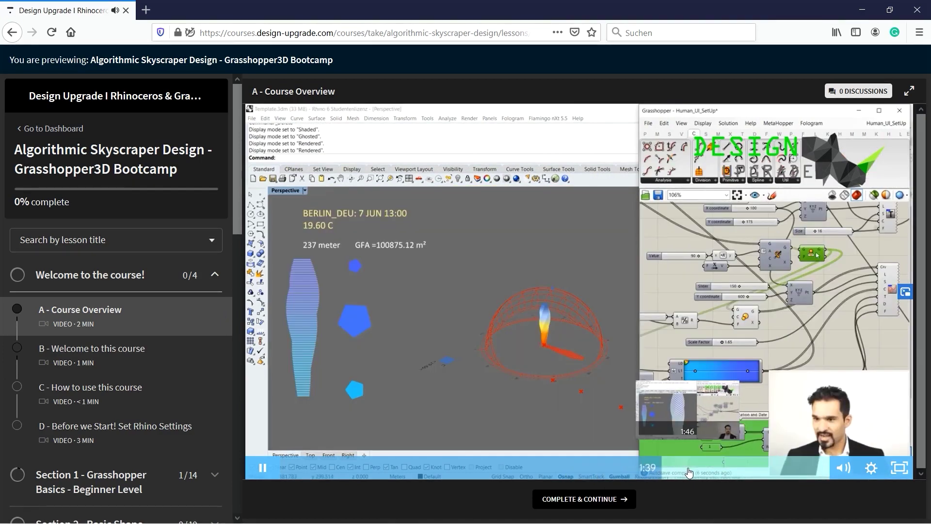
click(728, 478)
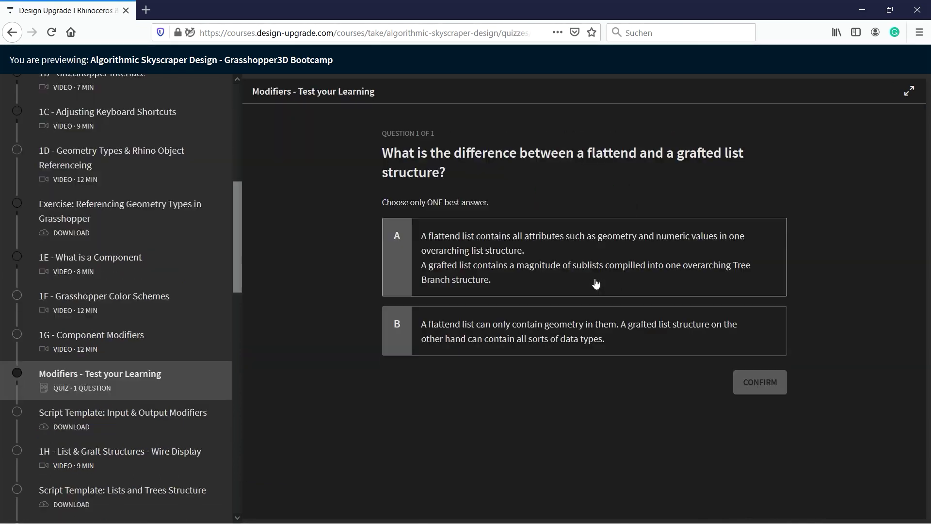
- Answer the Modifiers - Test your Learning question on flattened versus grafted lists with option A and submit it
click(582, 257)
click(761, 380)
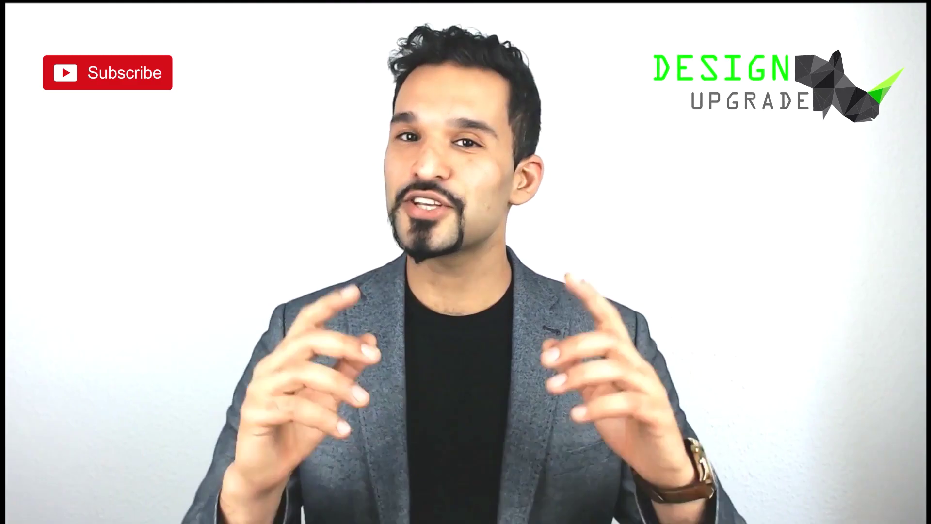